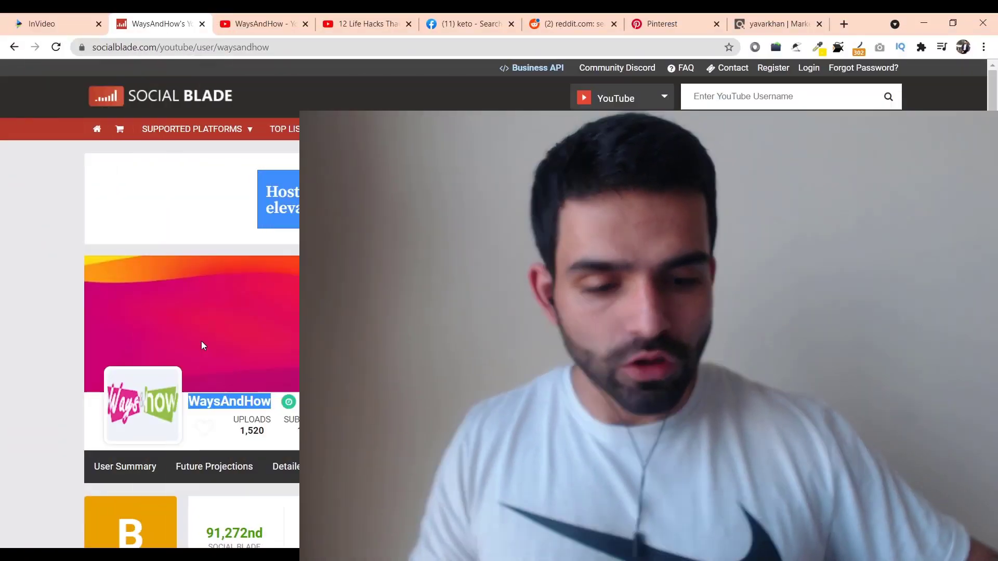
scroll(398, 352, "down", 2)
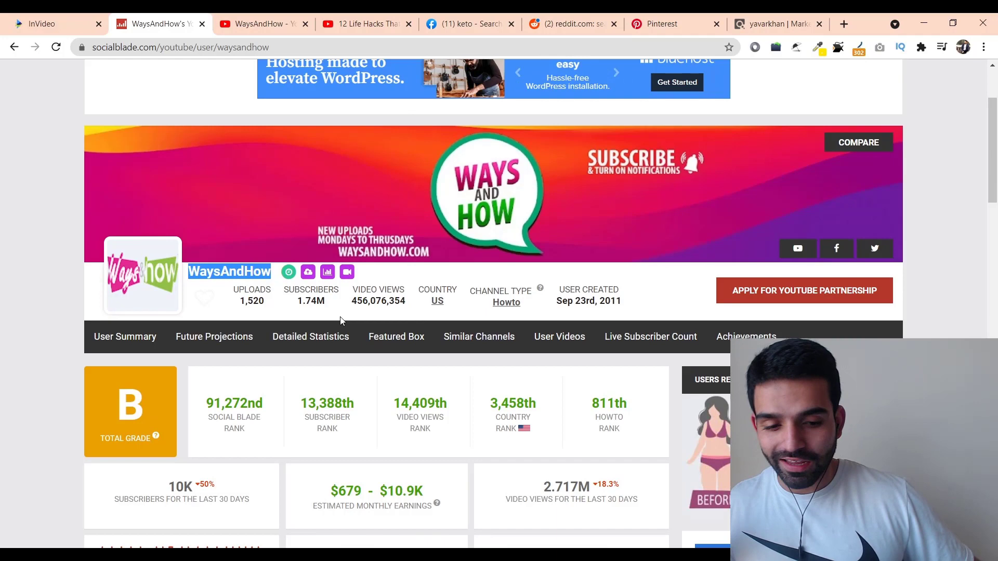
scroll(350, 232, "down", 2)
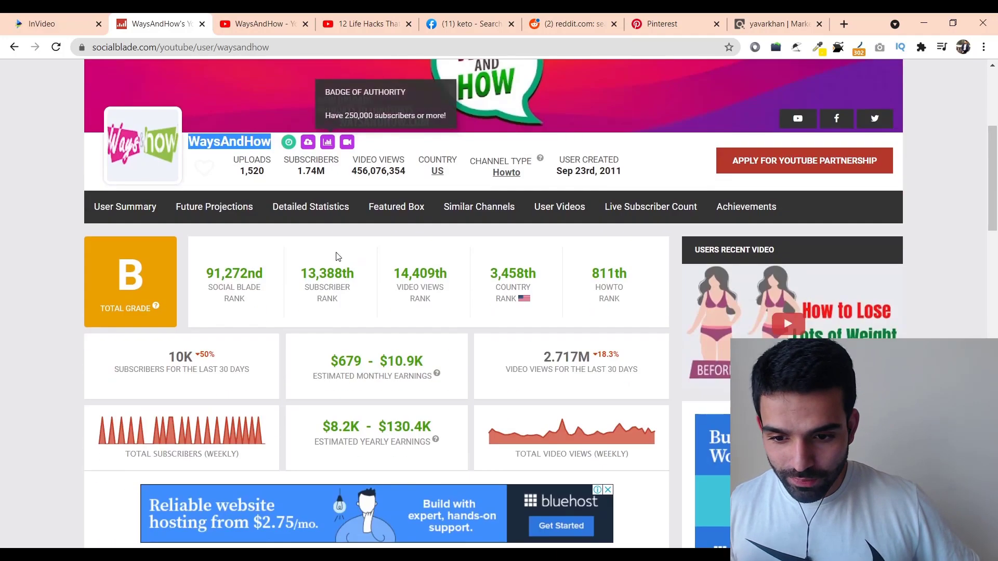
scroll(245, 237, "up", 2)
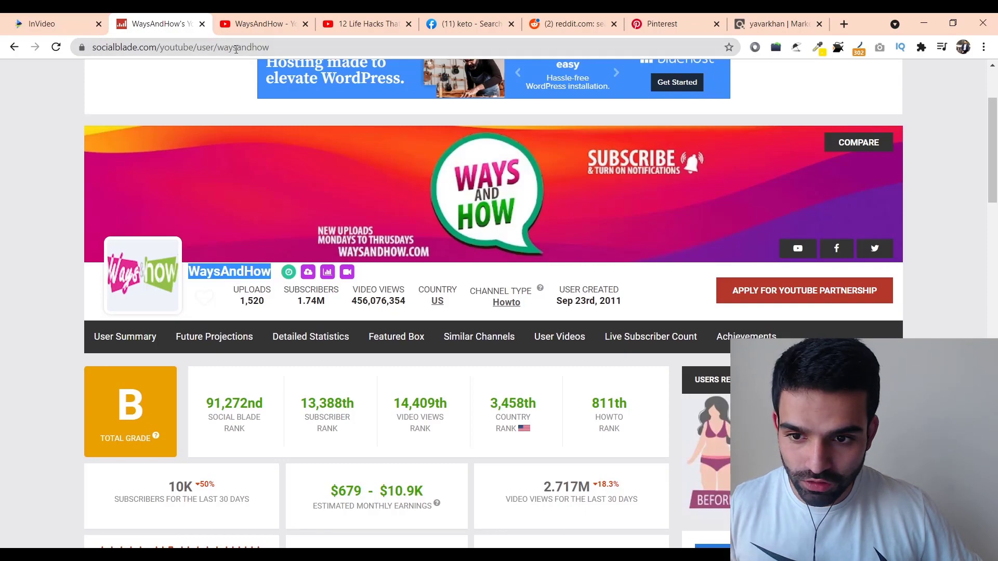
- Glance at WaysAndHow's YouTube channel, then highlight its $10.9K monthly earnings estimate on Social Blade
left_click(251, 27)
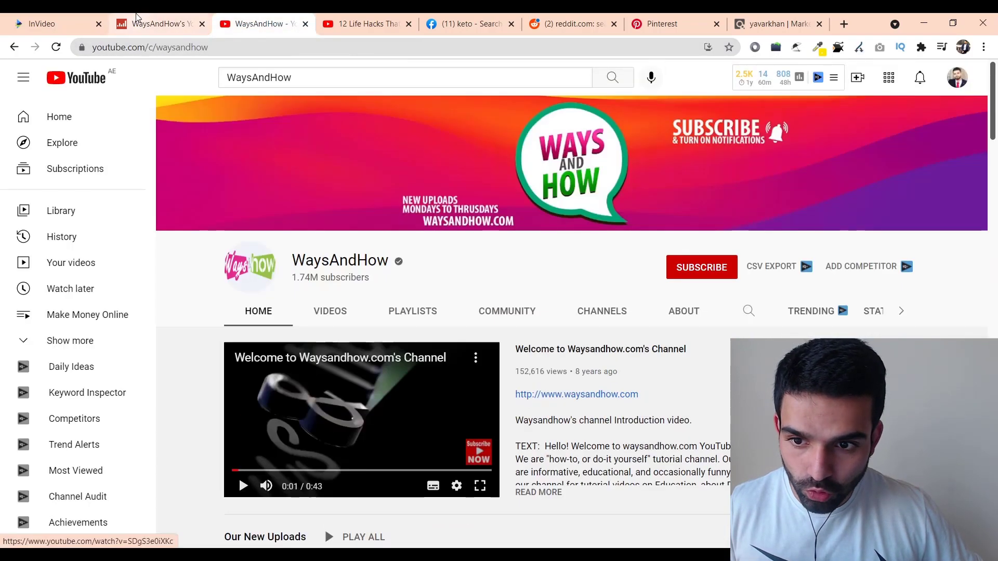
left_click(160, 24)
scroll(251, 194, "down", 3)
scroll(63, 206, "down", 3)
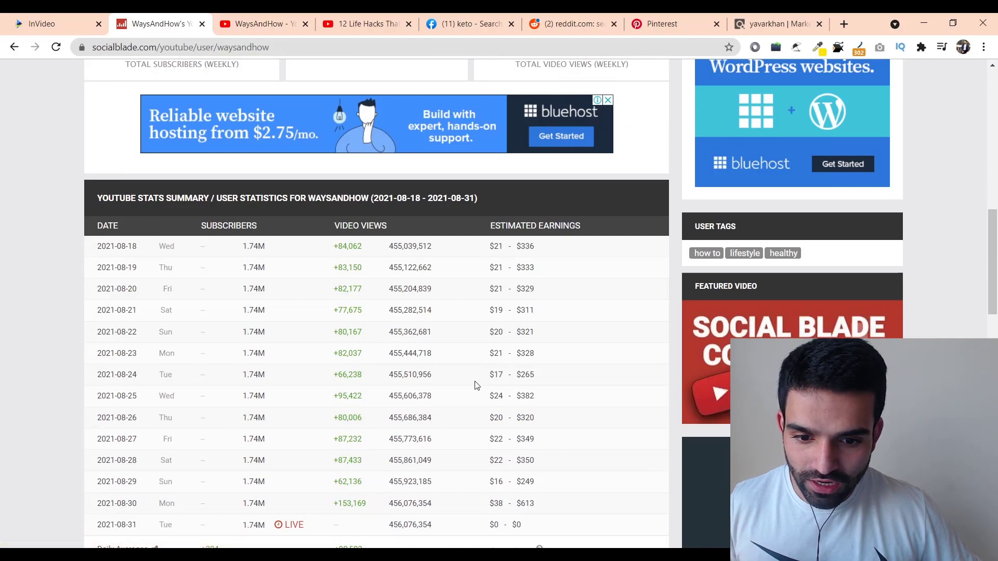
scroll(476, 385, "up", 2)
scroll(432, 399, "up", 2)
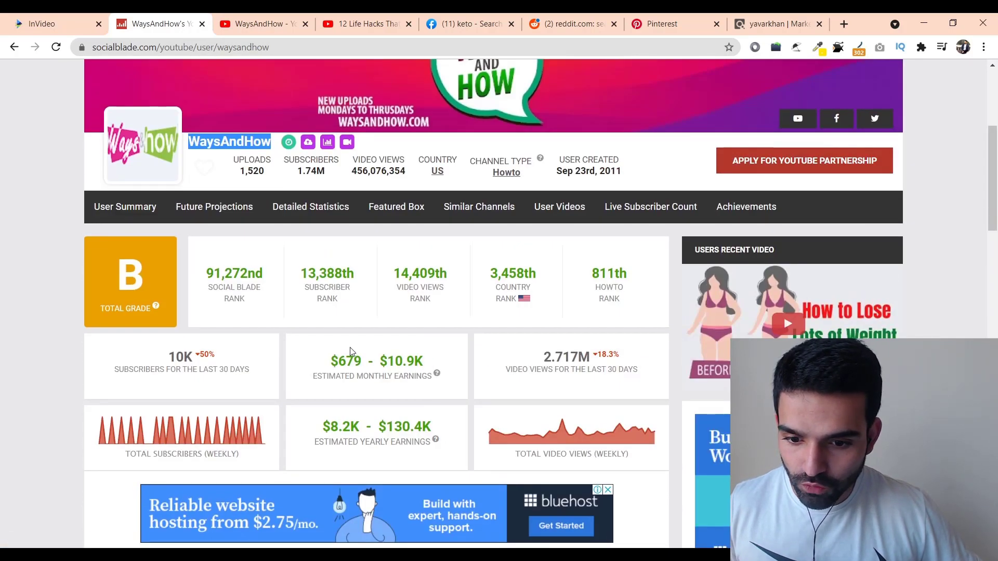
left_click_drag(386, 355, 403, 358)
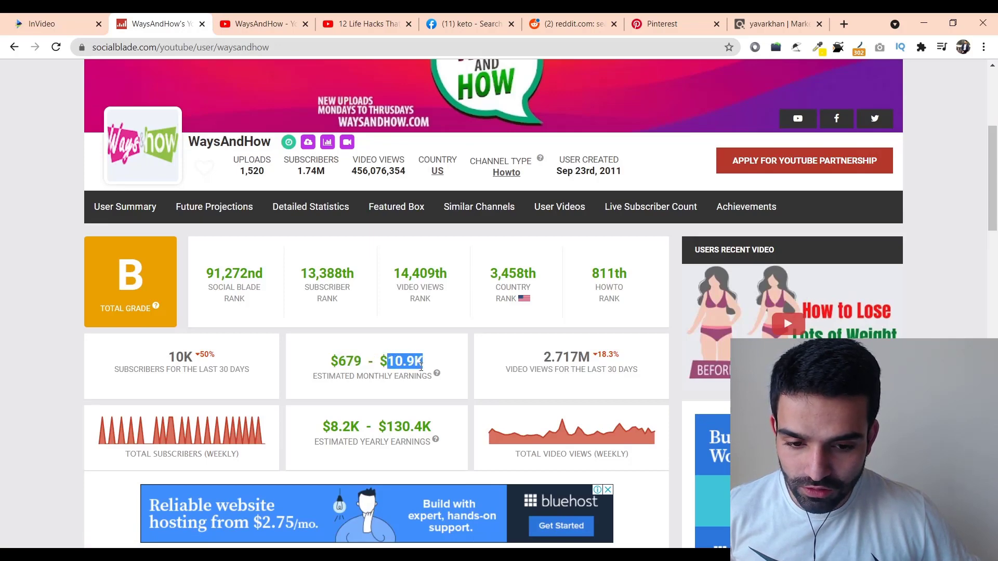
- Skip the 12 Life Hacks video ahead to 1:39, muted and paused, then revisit the channel
left_click(232, 17)
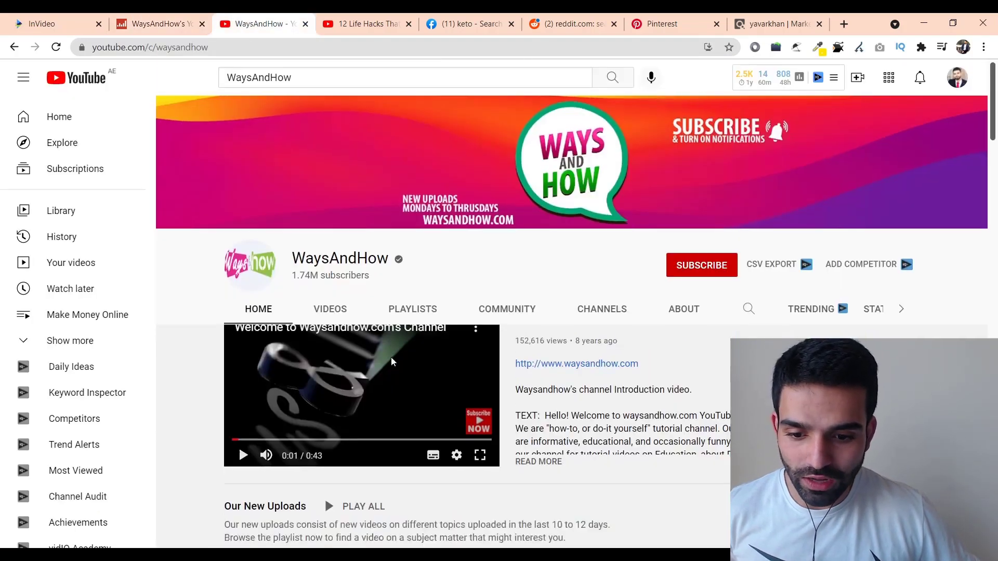
scroll(391, 356, "down", 3)
scroll(409, 313, "down", 3)
scroll(413, 343, "down", 3)
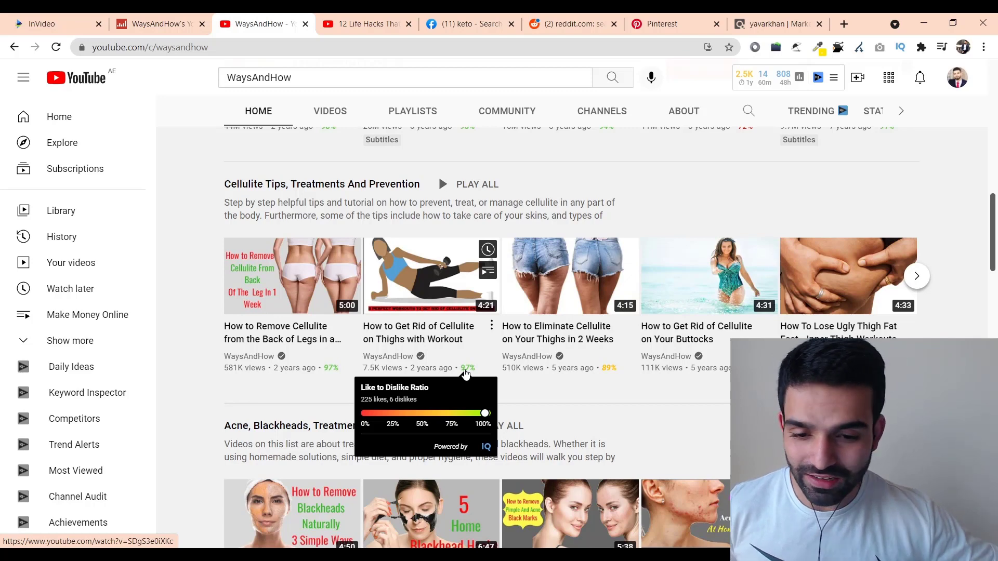
left_click(367, 23)
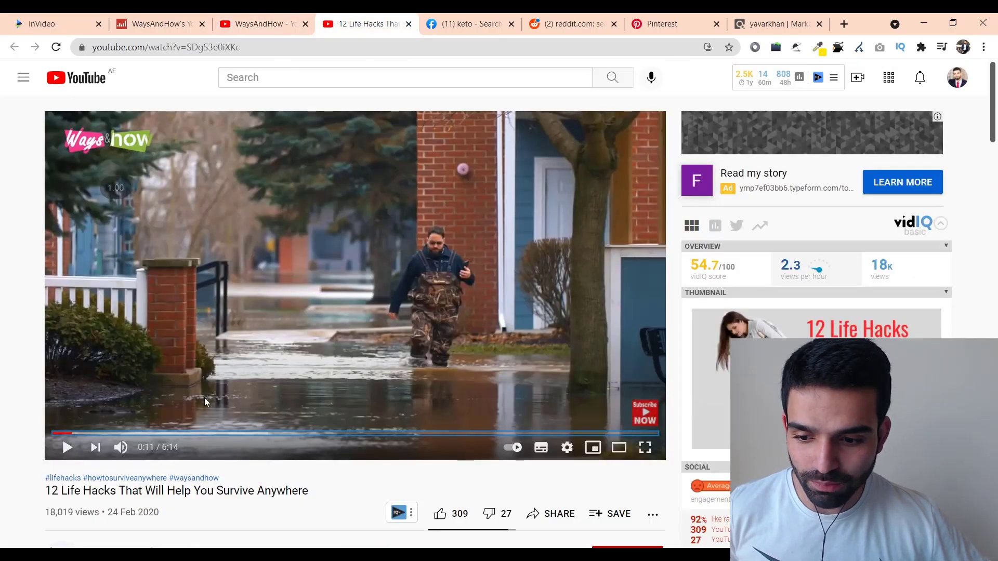
left_click_drag(86, 434, 118, 434)
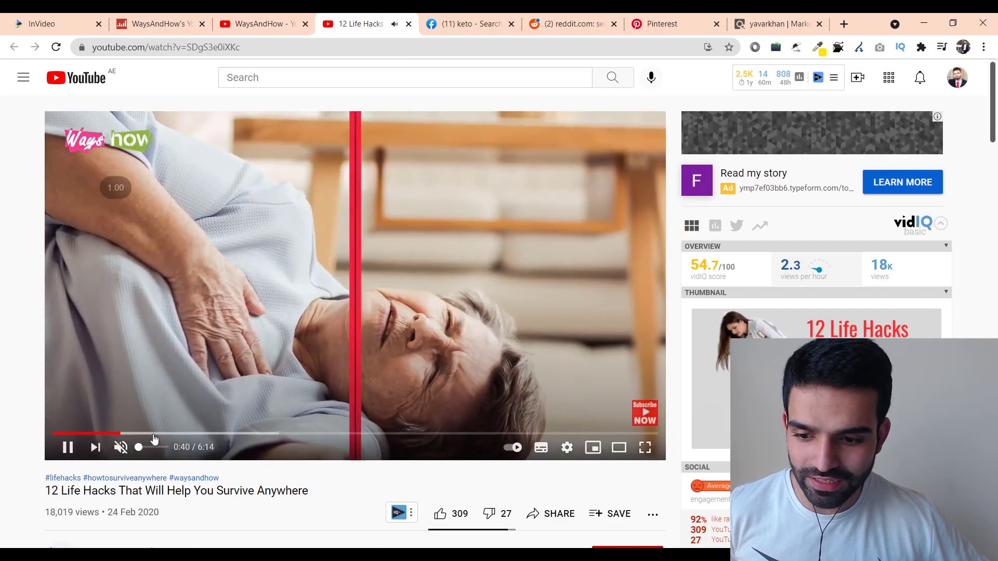
left_click(130, 443)
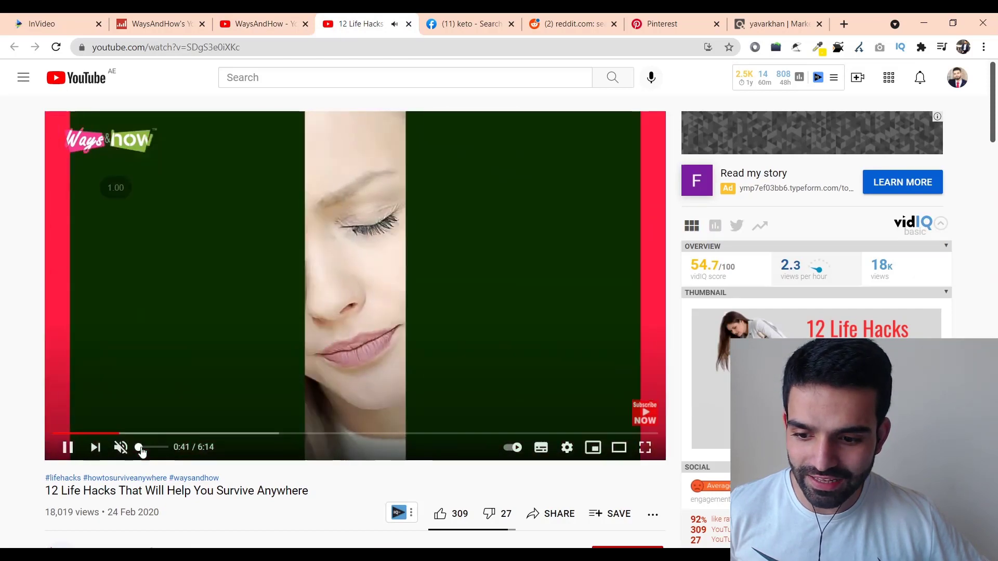
left_click_drag(146, 423, 210, 433)
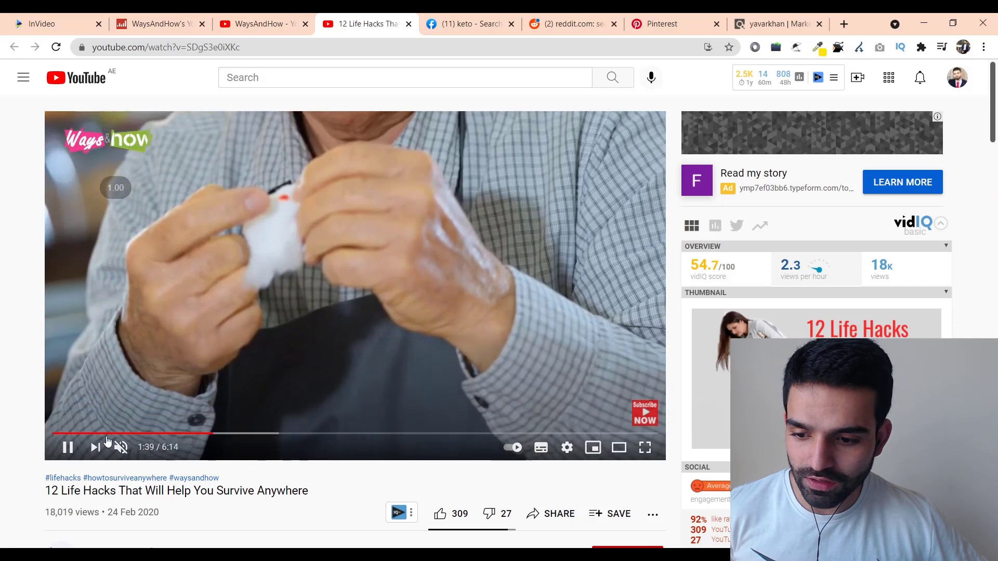
left_click(67, 446)
left_click(274, 27)
scroll(463, 418, "up", 4)
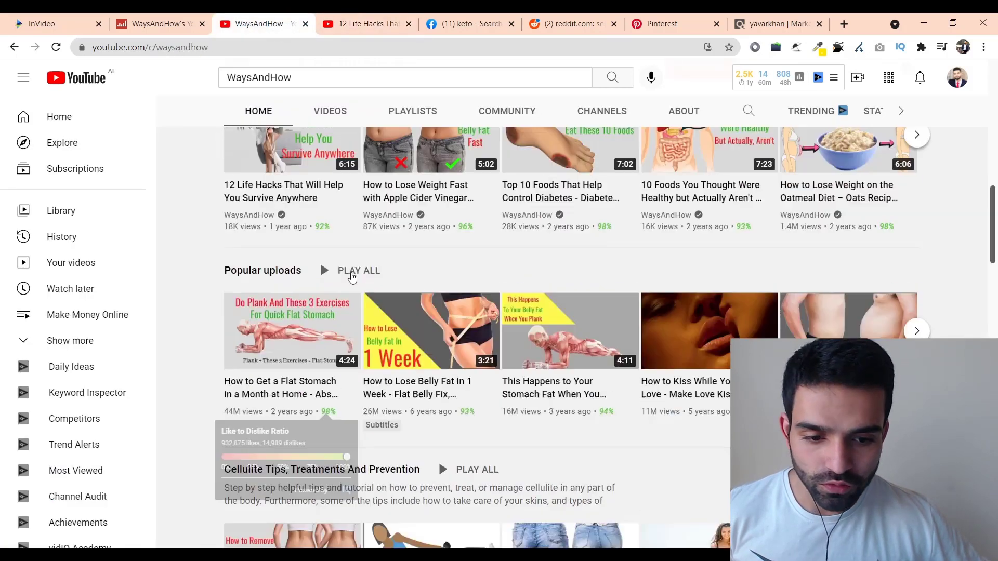
scroll(438, 460, "up", 7)
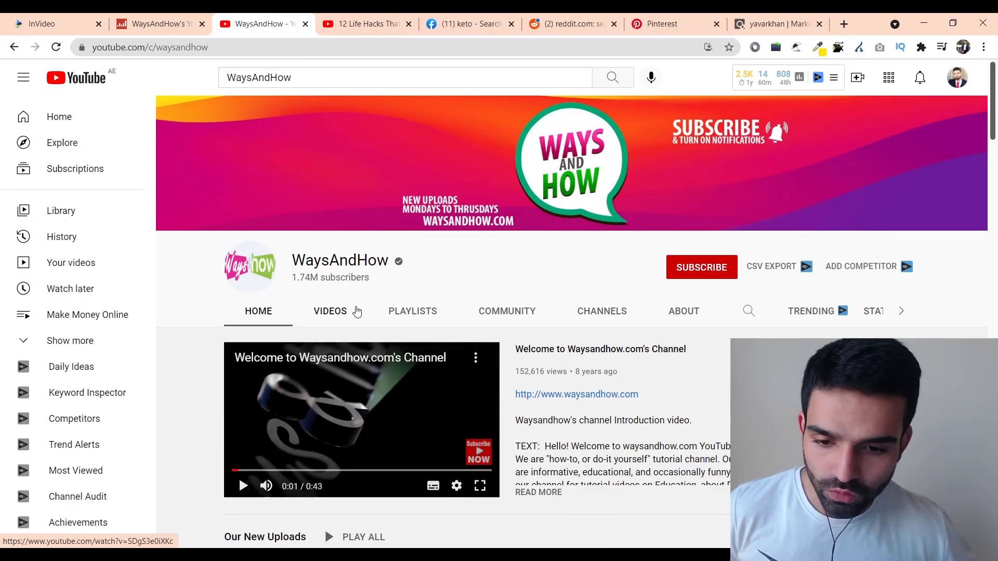
scroll(356, 312, "down", 5)
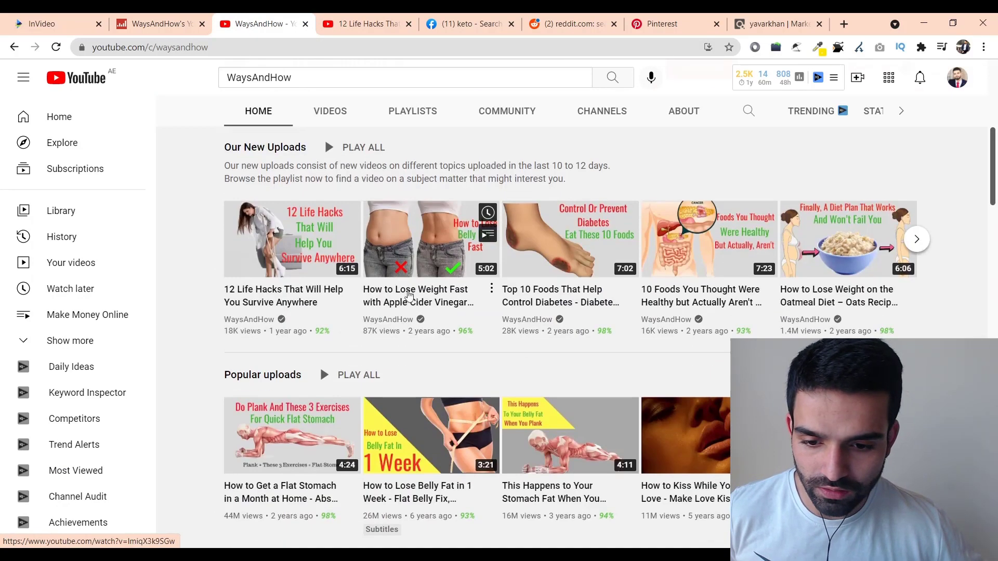
scroll(320, 366, "up", 5)
scroll(410, 266, "down", 3)
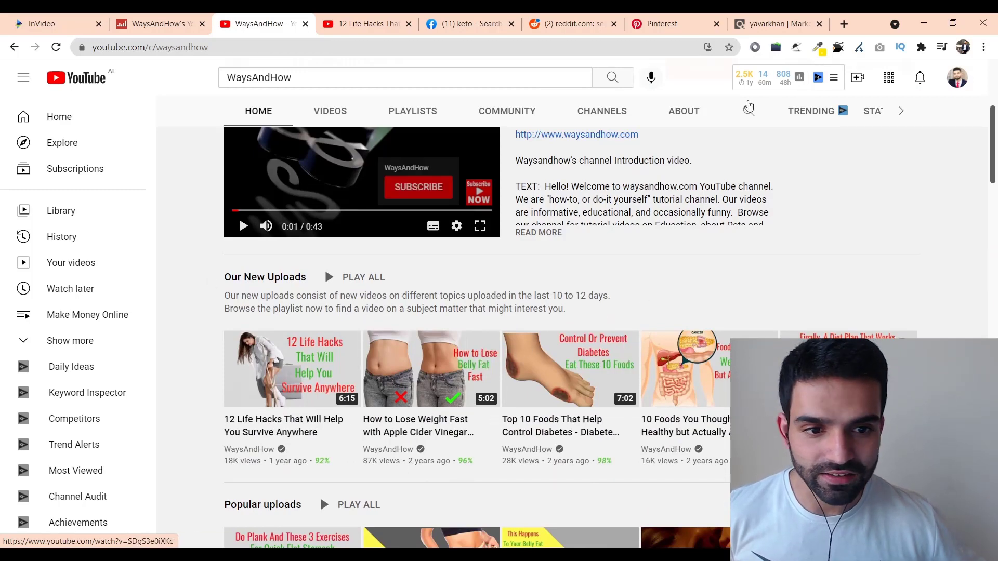
- View and close the Custom Keto Diet ClickBank offer ($51.37 per conversion)
left_click(770, 25)
scroll(584, 268, "up", 10)
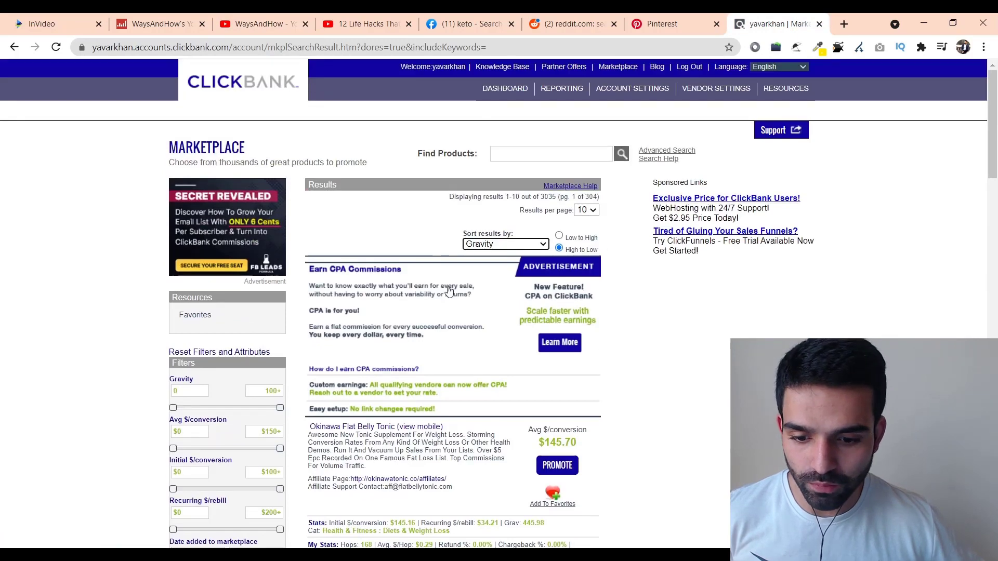
scroll(449, 291, "down", 2)
scroll(406, 300, "down", 1)
scroll(367, 308, "down", 1)
scroll(331, 318, "down", 1)
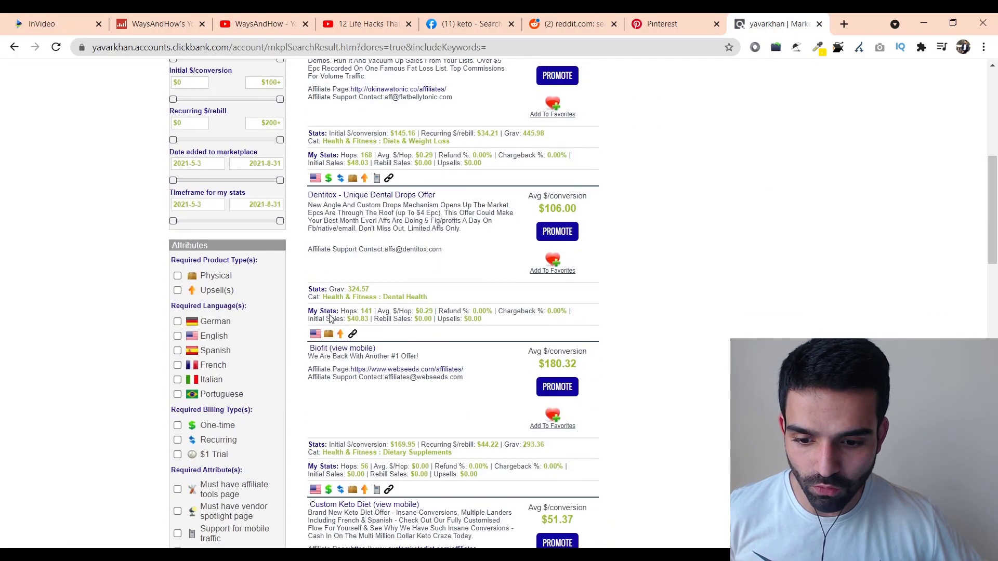
scroll(339, 272, "down", 2)
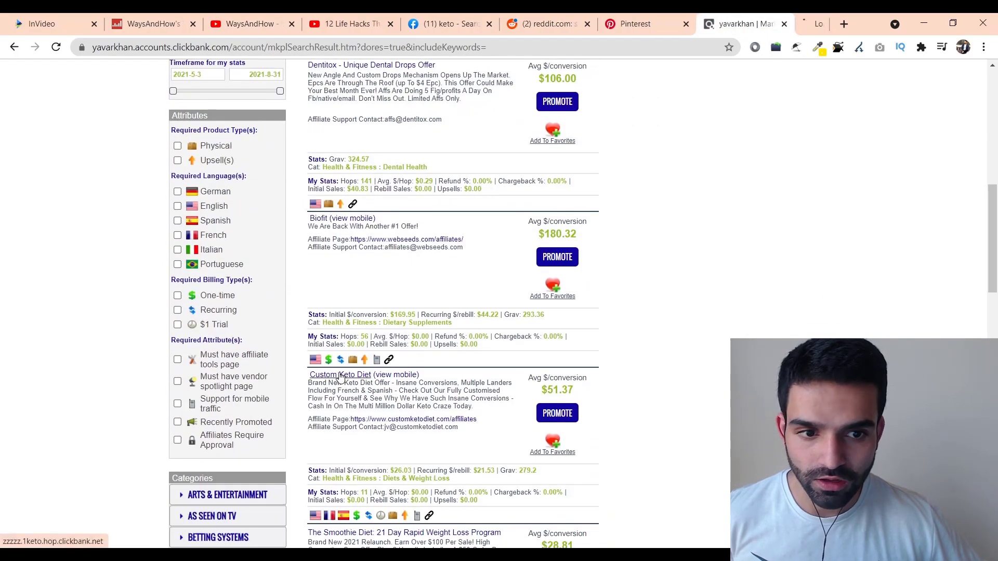
left_click(339, 377)
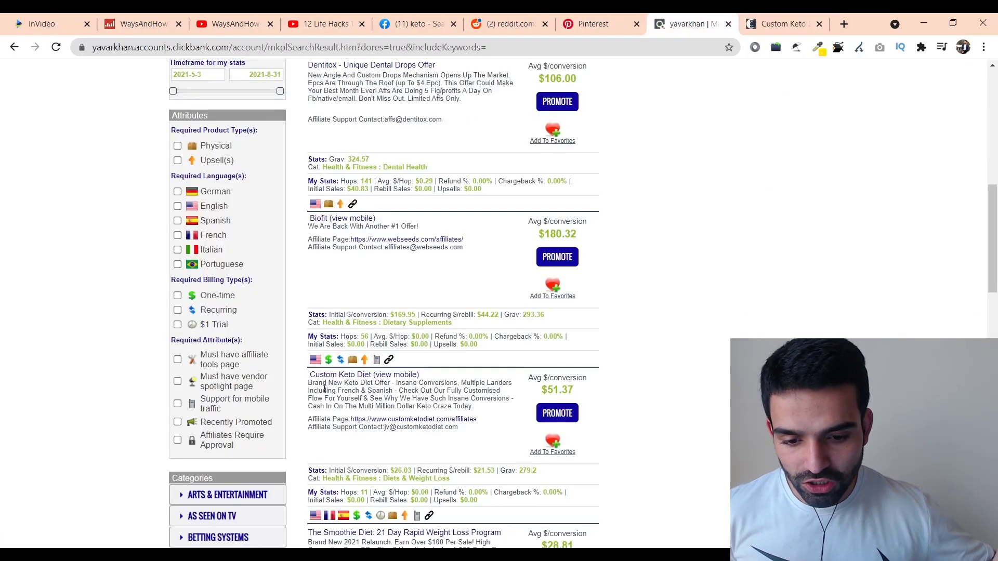
left_click(818, 23)
left_click(47, 24)
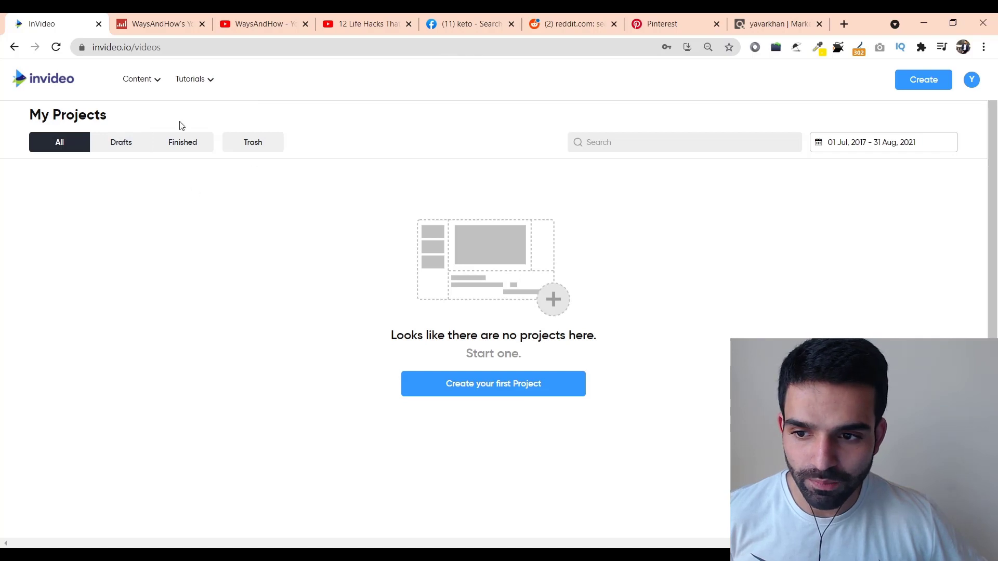
- Start a text-to-video project from the Royal story template in Wide 16:9 format
left_click(48, 82)
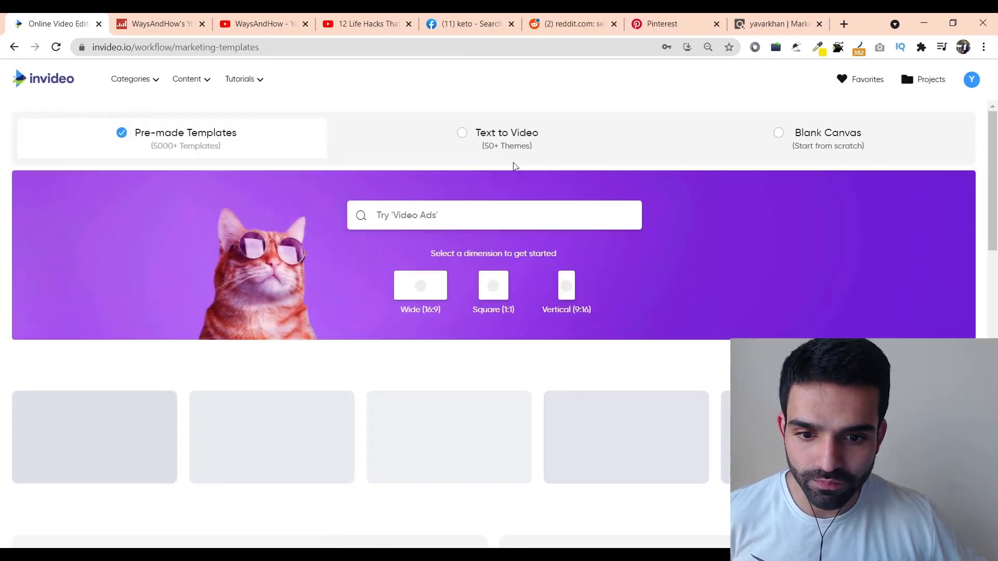
left_click(485, 142)
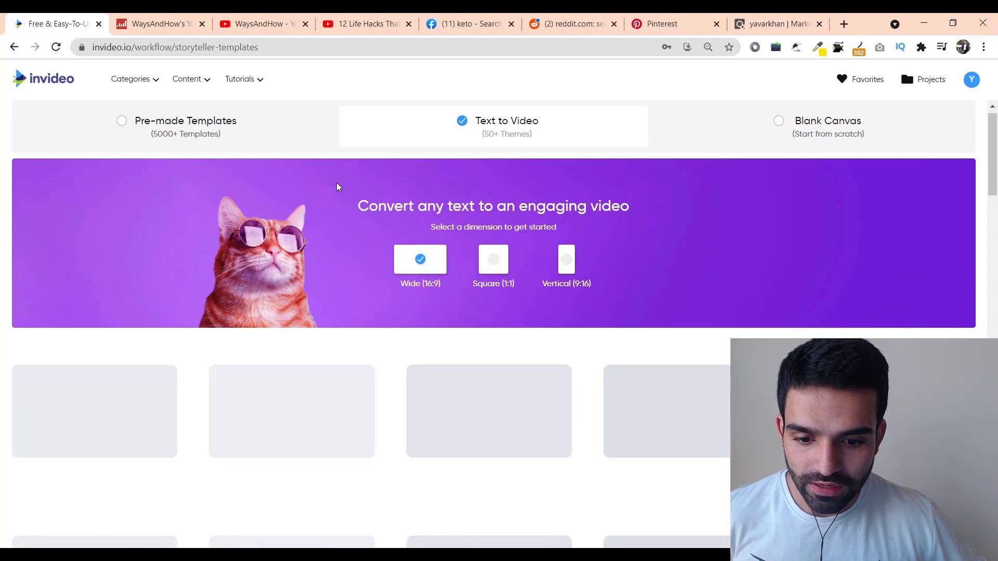
scroll(516, 325, "down", 3)
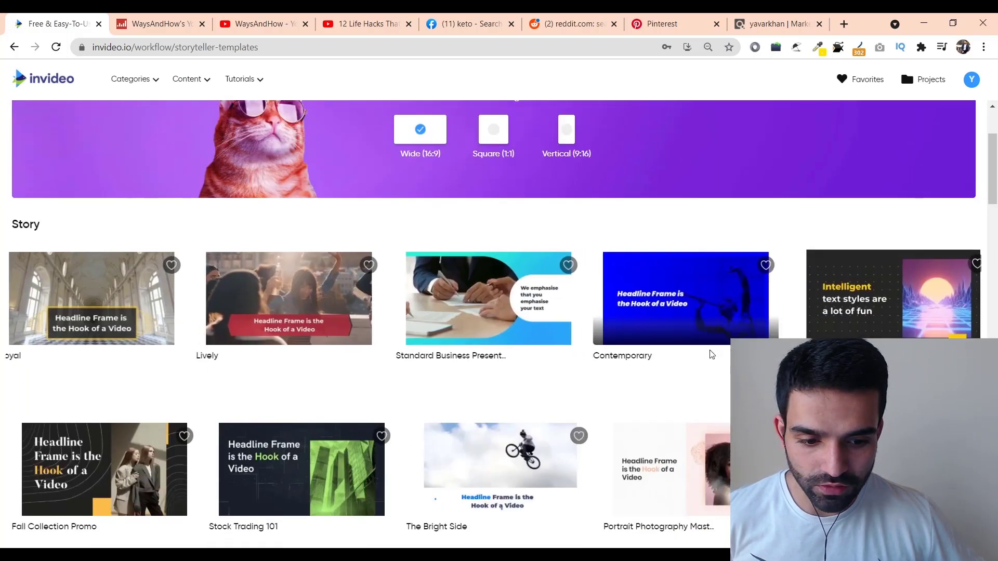
scroll(614, 286, "up", 3)
scroll(456, 247, "down", 1)
scroll(340, 316, "down", 3)
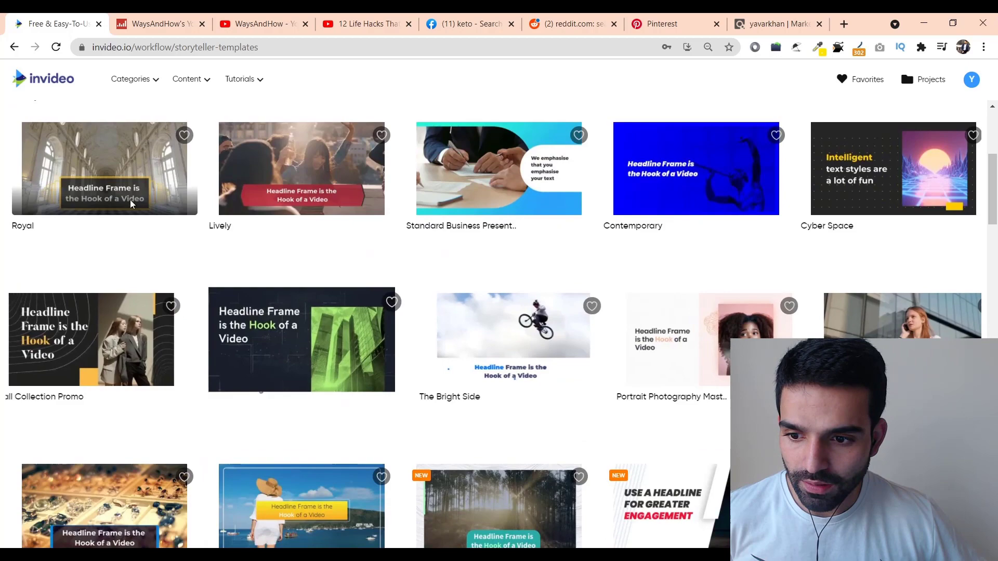
left_click(131, 172)
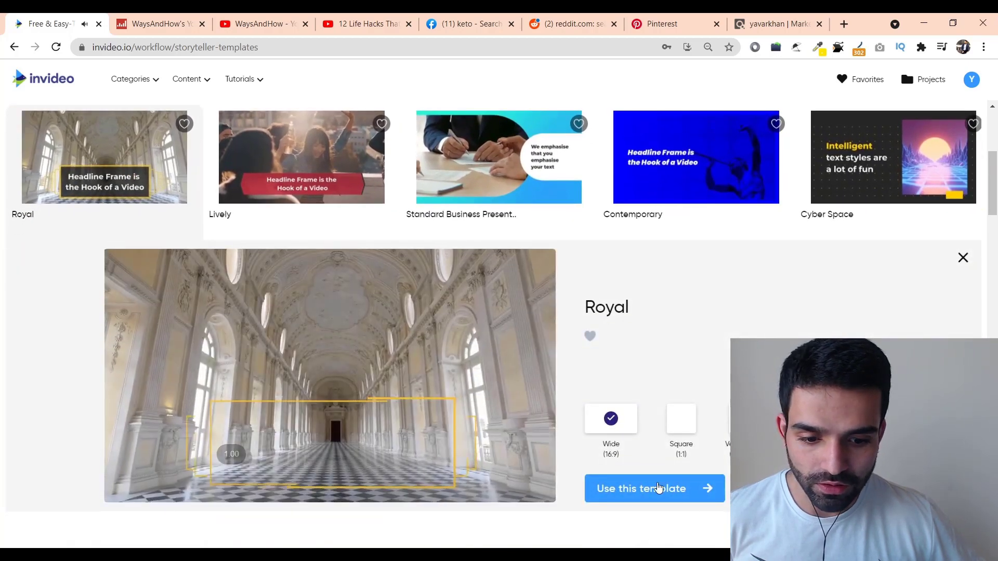
left_click(651, 489)
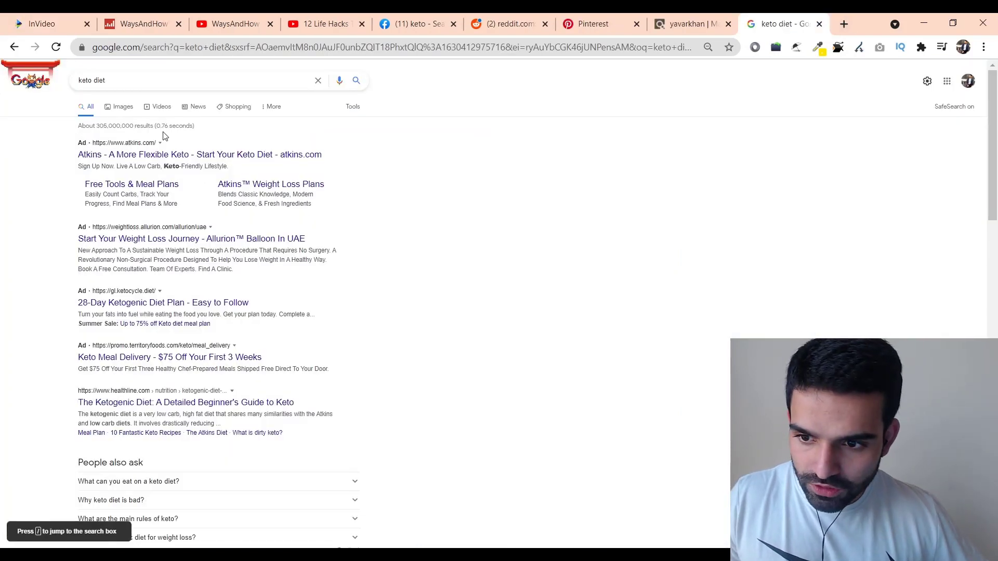
- Rerun the keto diet search, open Healthline's beginner's guide, and select its URL
left_click(134, 80)
key("Return")
scroll(249, 311, "down", 2)
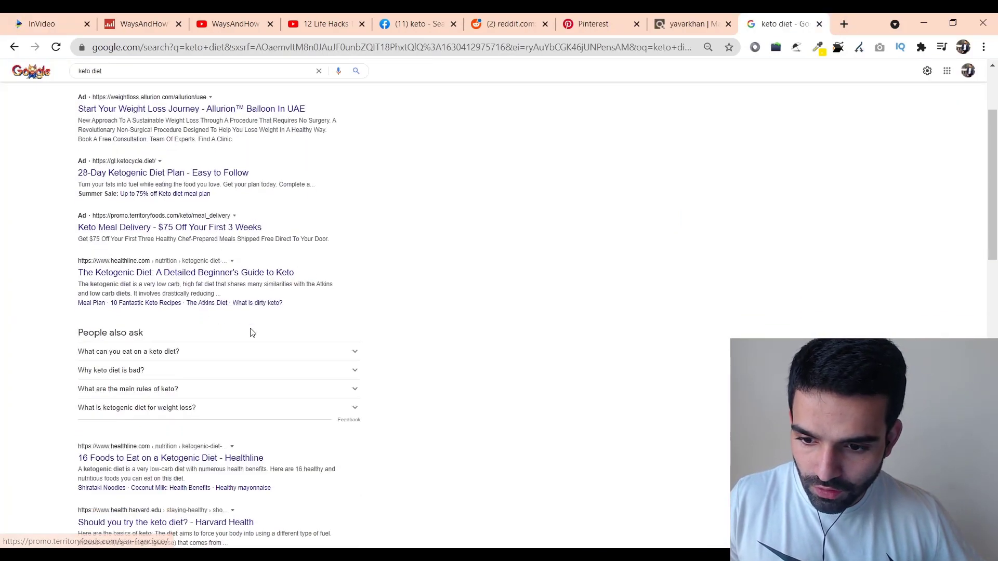
left_click(233, 271, "ctrl")
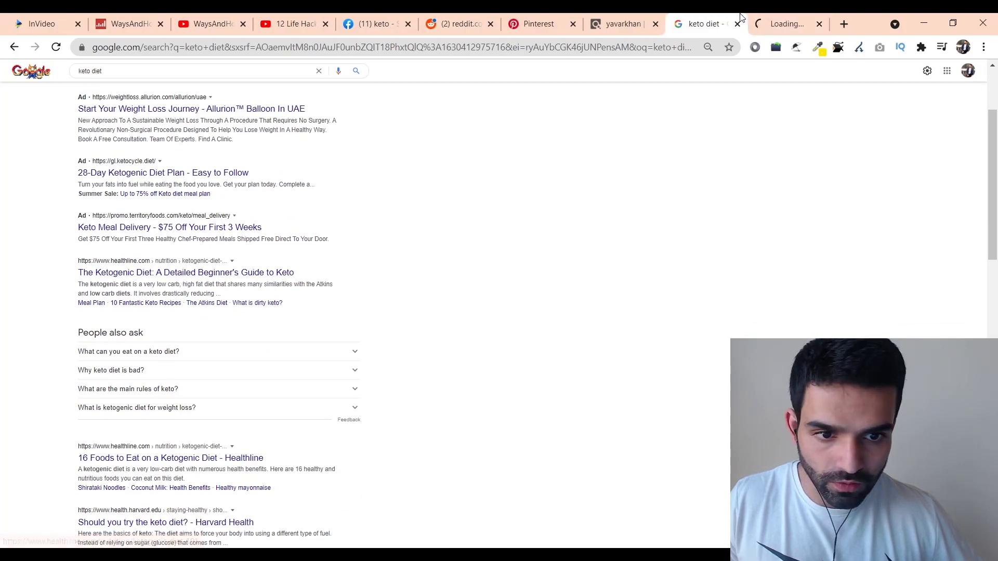
key("ctrl+Tab")
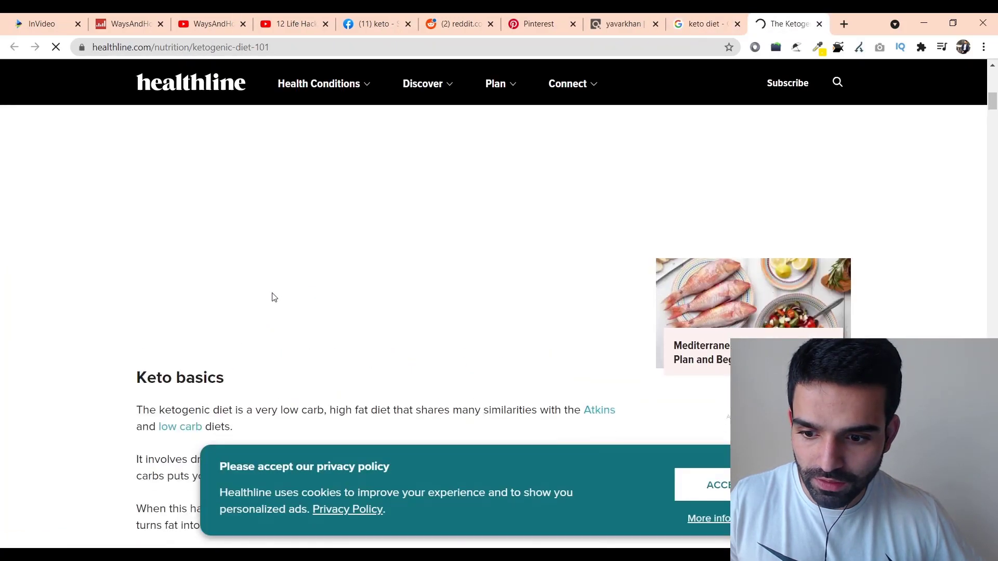
left_click(275, 47)
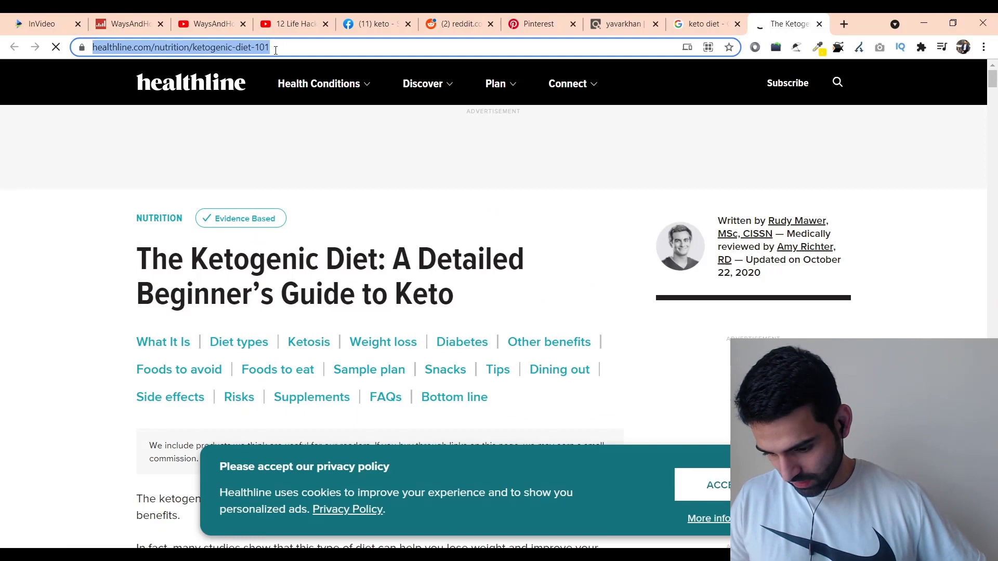
- Clear the stray headline character and fetch the Healthline keto article from its URL
left_click(62, 19)
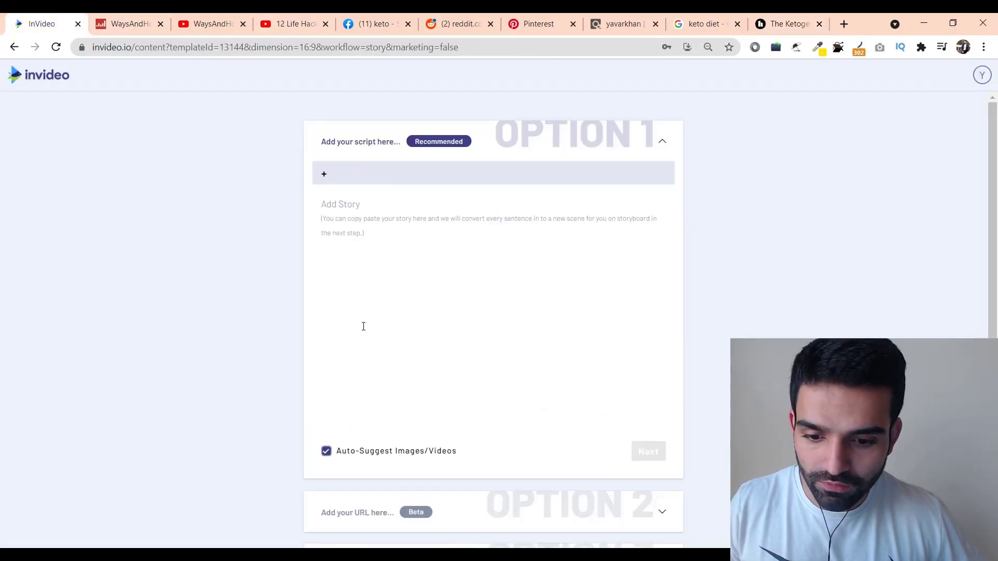
key("BackSpace")
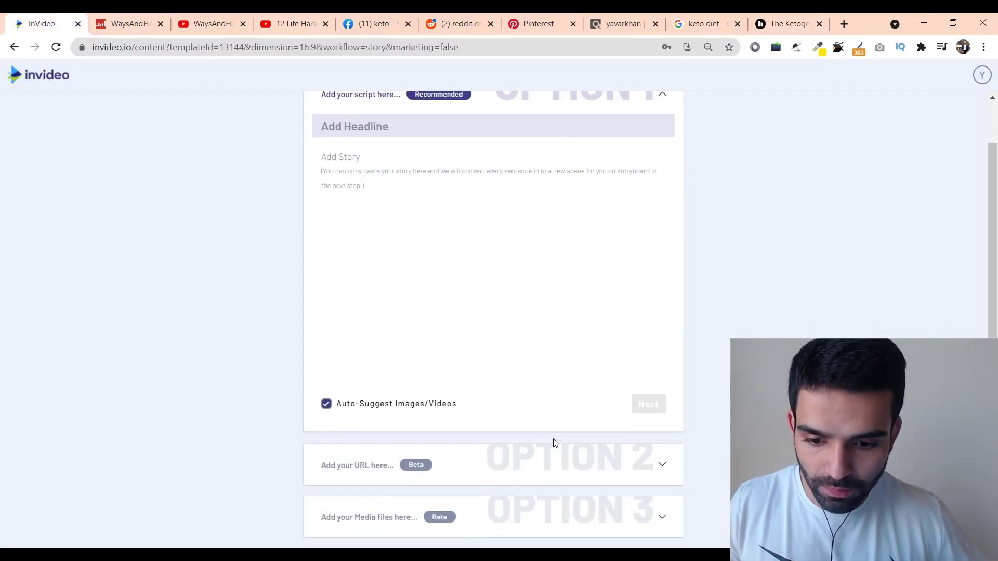
left_click(538, 460)
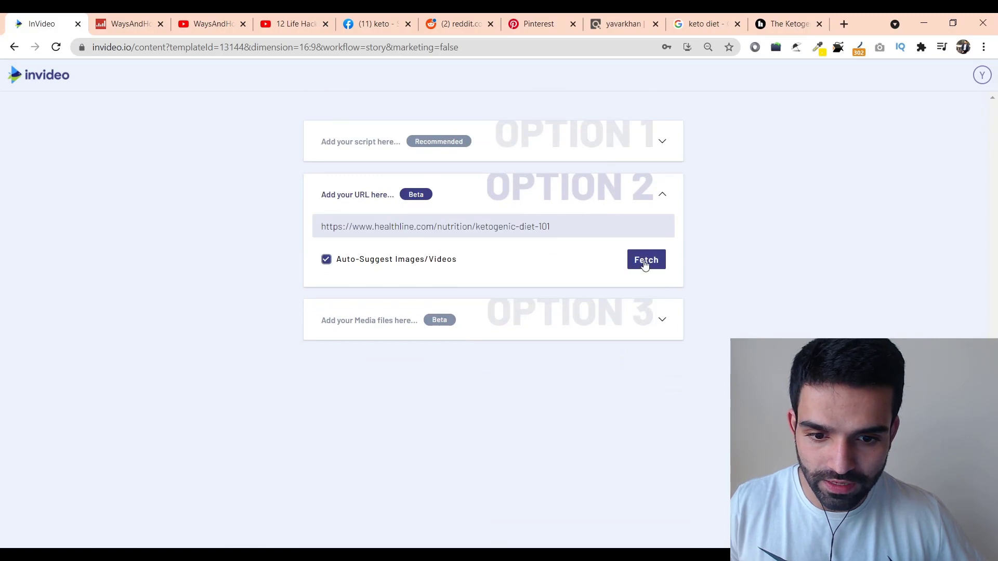
left_click(645, 262)
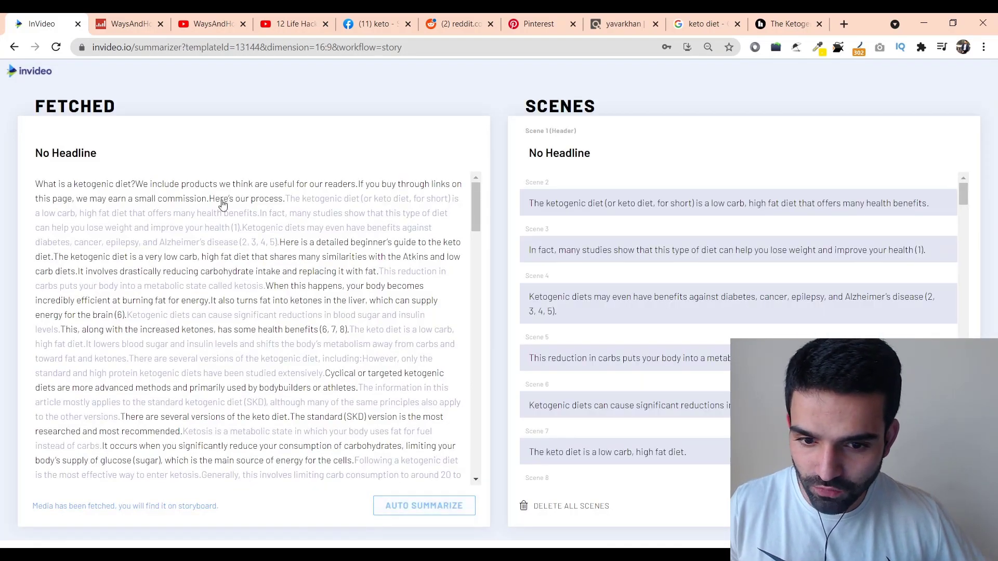
scroll(870, 227, "down", 6)
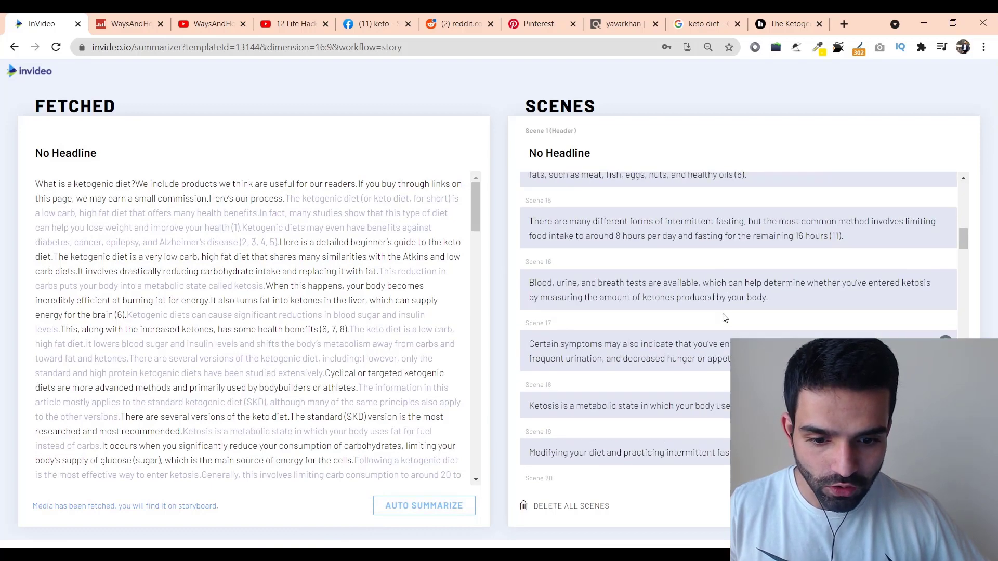
scroll(870, 227, "down", 6)
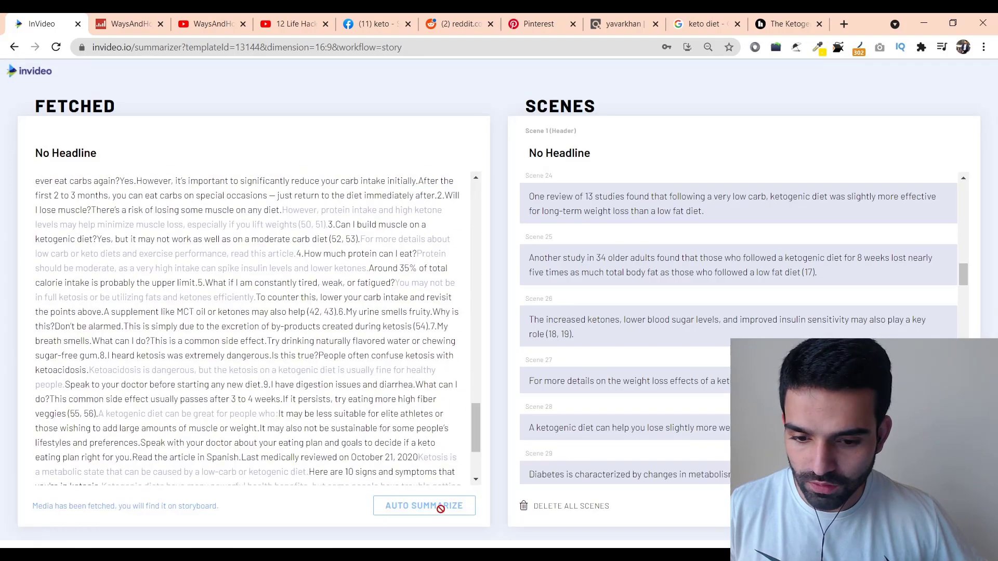
scroll(312, 406, "up", 10)
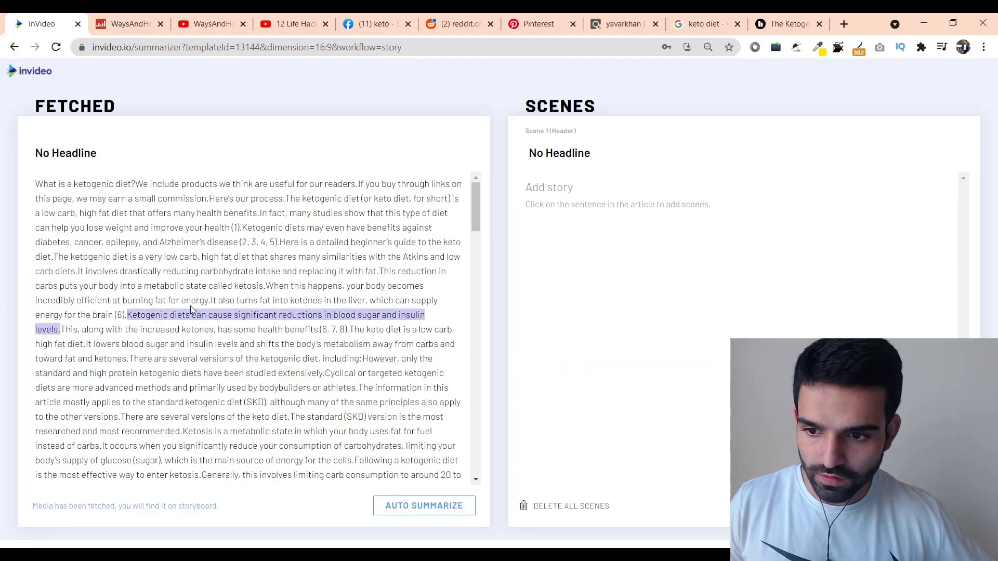
- Make 'What is a ketogenic diet?' the header scene and remove the duplicate question scene
left_click(124, 186)
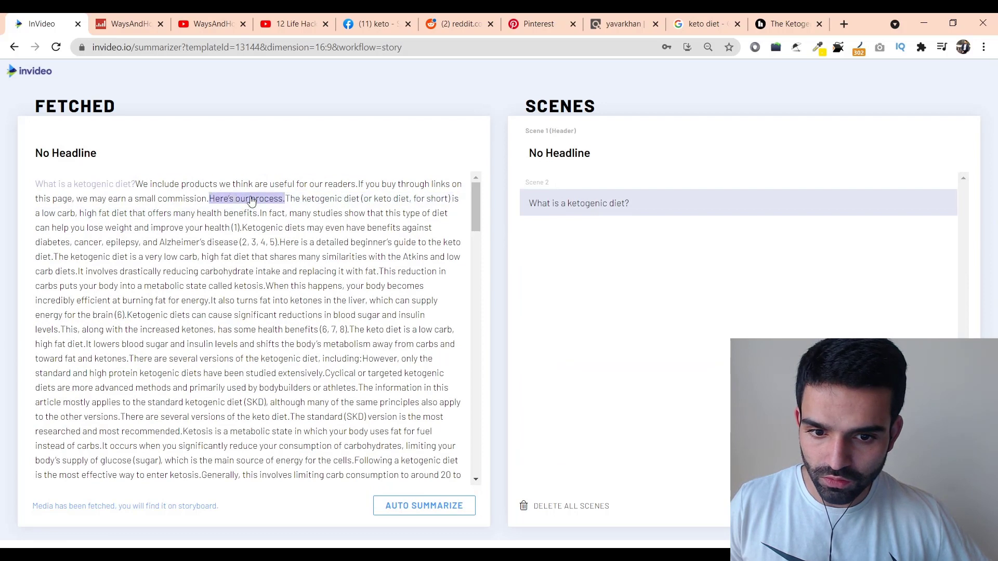
left_click(586, 156)
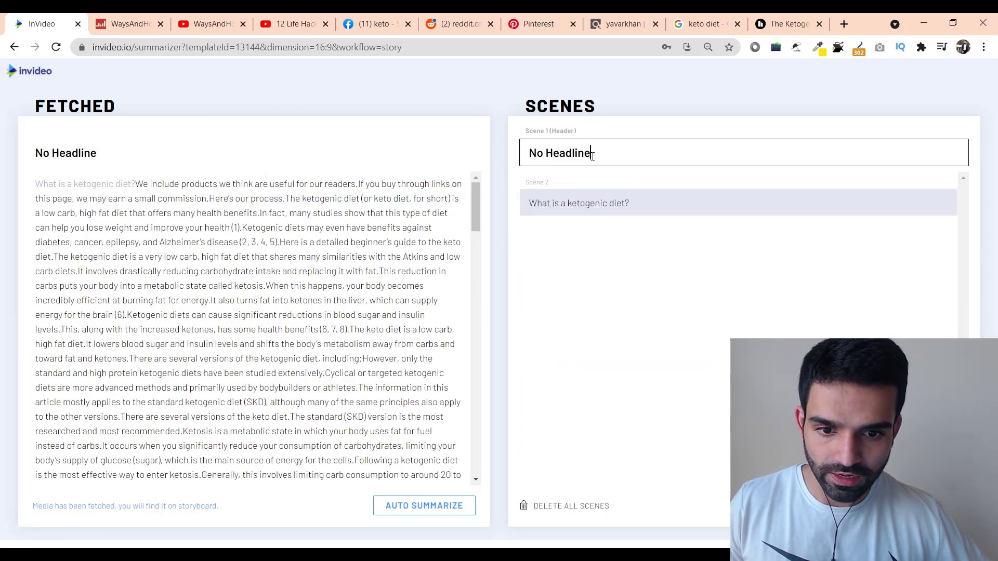
type("What is a ketogenic diet?")
left_click(945, 203)
- Add six article sentences as scenes, from keto definition to weight loss, and build the storyboard
left_click(351, 199)
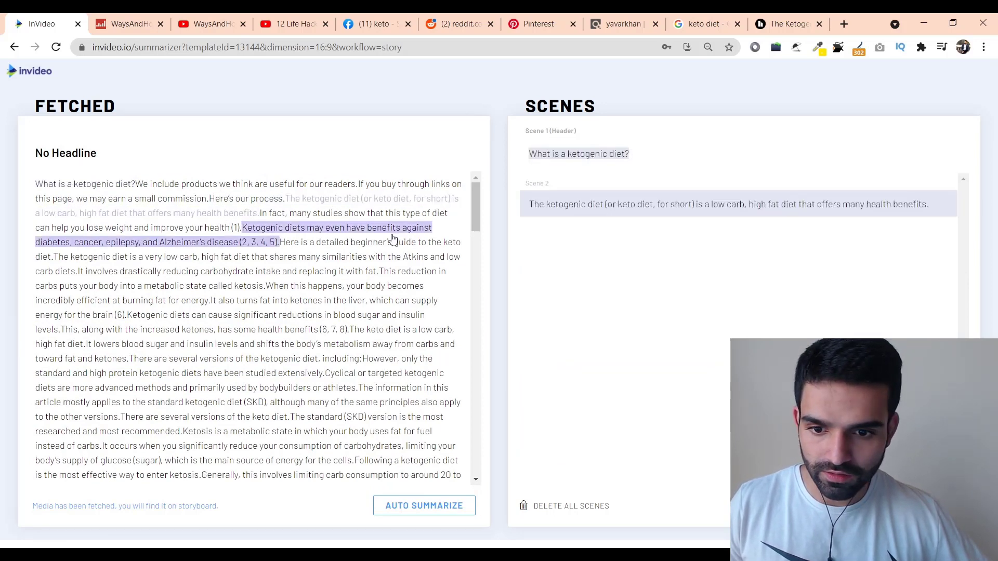
left_click(352, 242)
left_click(405, 330)
left_click(343, 402)
scroll(343, 406, "down", 1)
scroll(343, 407, "down", 3)
left_click(233, 360)
left_click(195, 447)
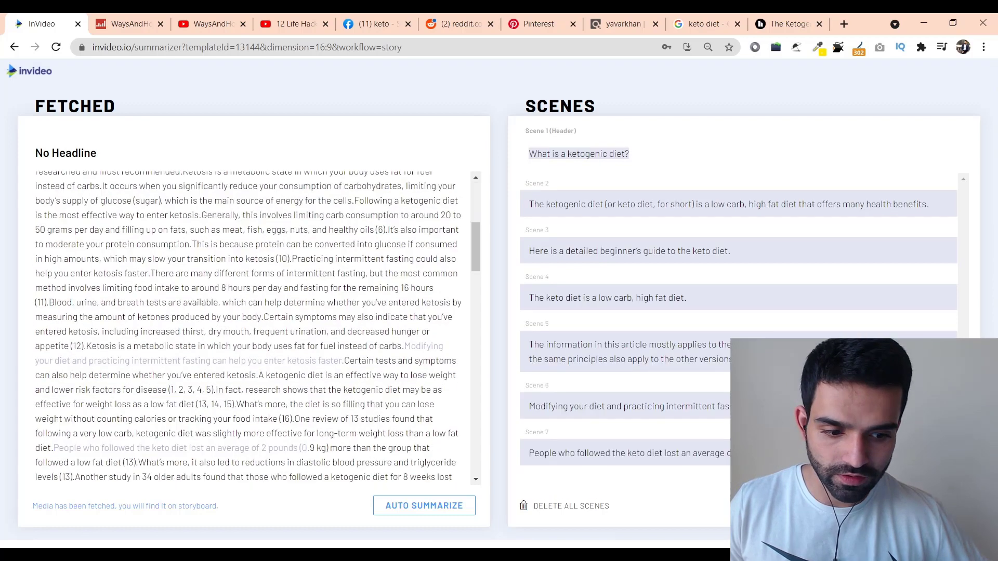
left_click(919, 505)
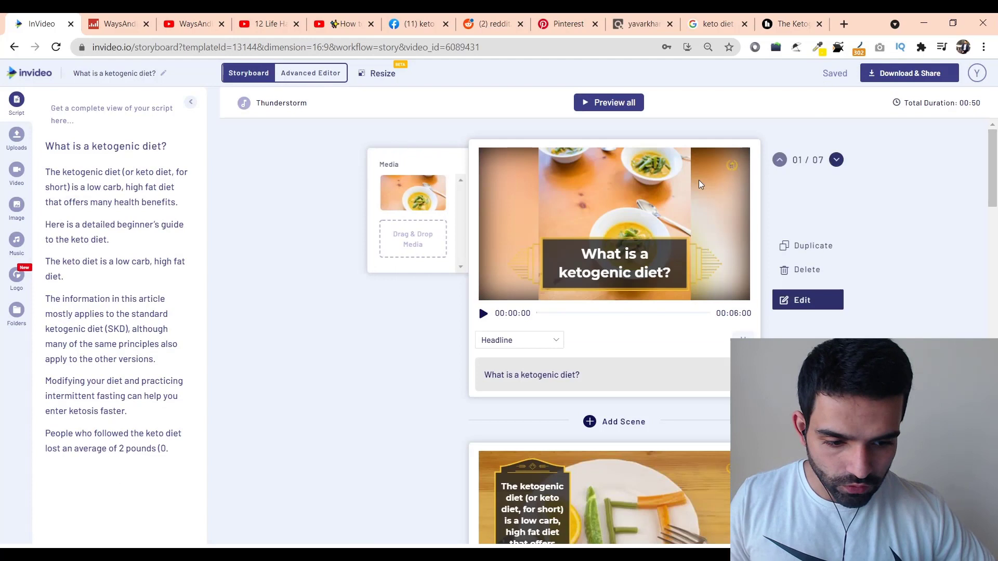
left_click(482, 313)
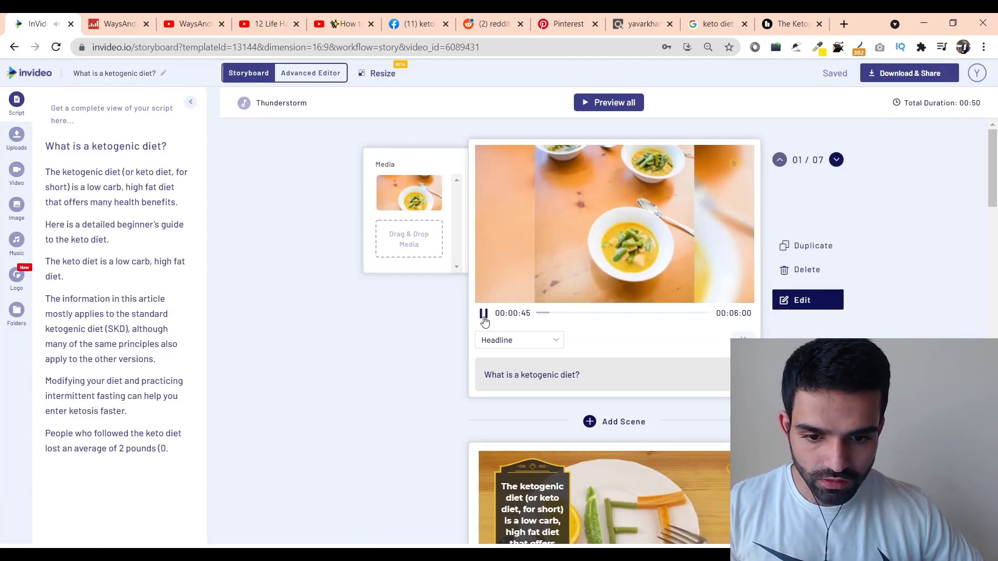
left_click(483, 313)
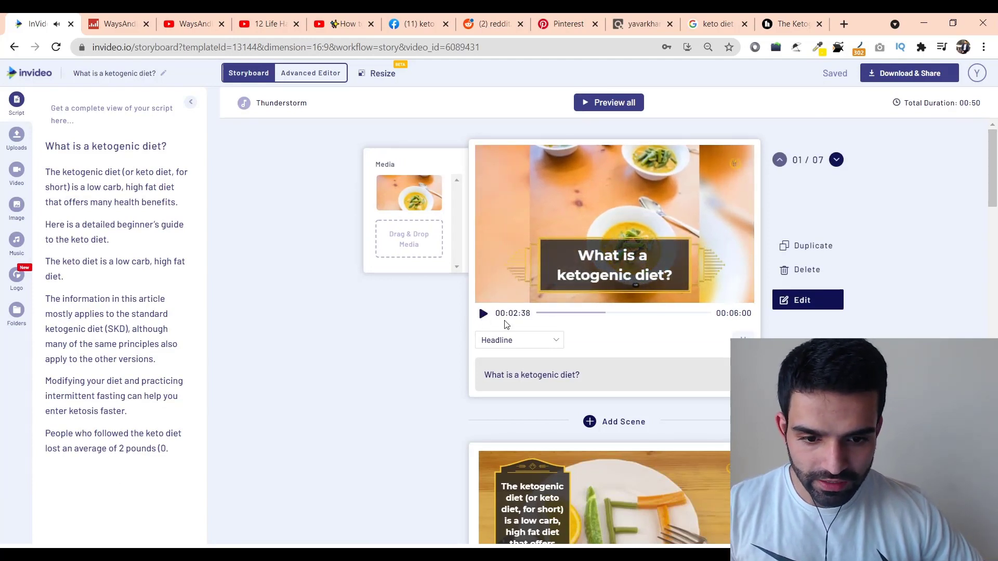
scroll(721, 397, "down", 3)
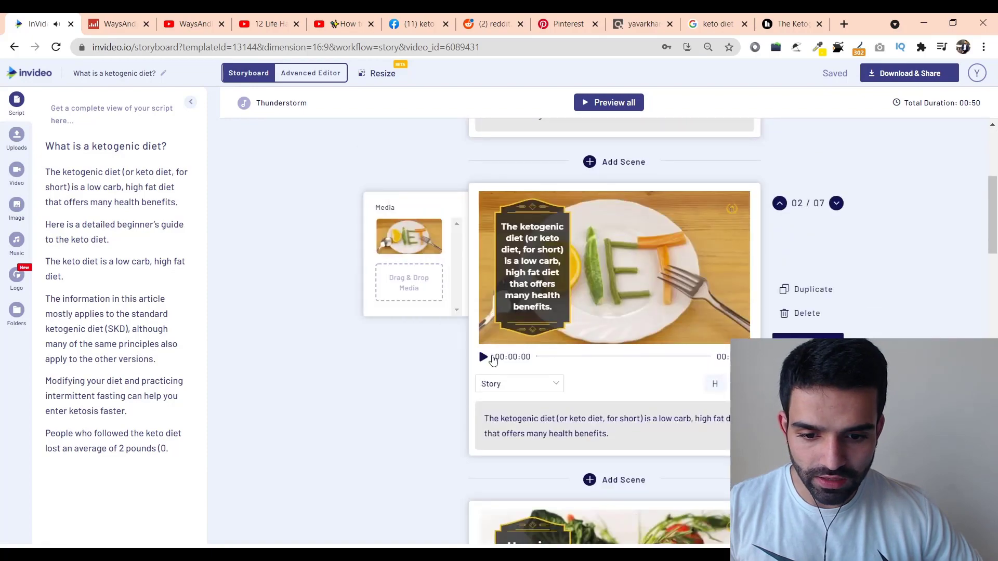
scroll(583, 334, "down", 3)
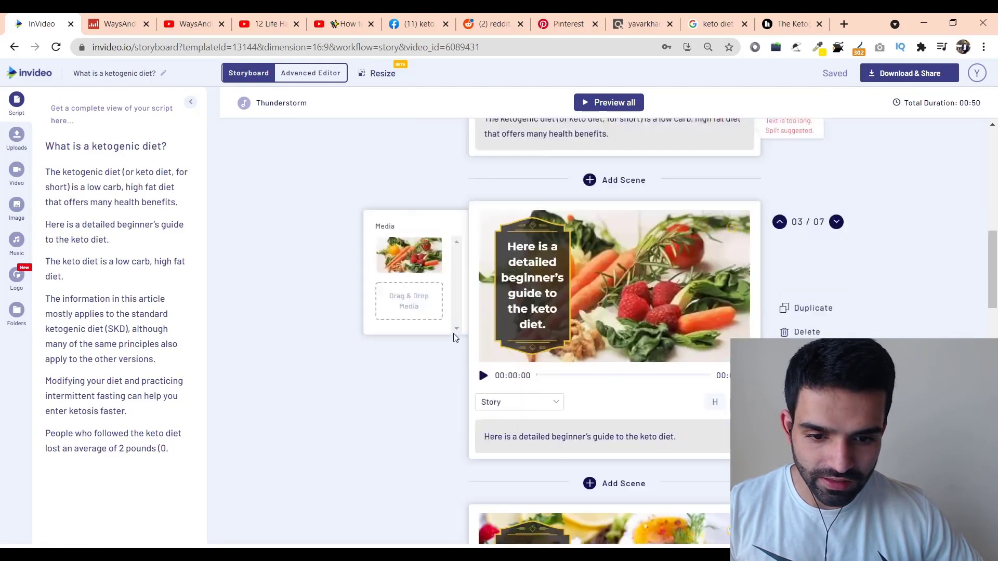
scroll(453, 333, "down", 1)
scroll(424, 282, "down", 2)
scroll(424, 281, "down", 3)
scroll(574, 328, "down", 2)
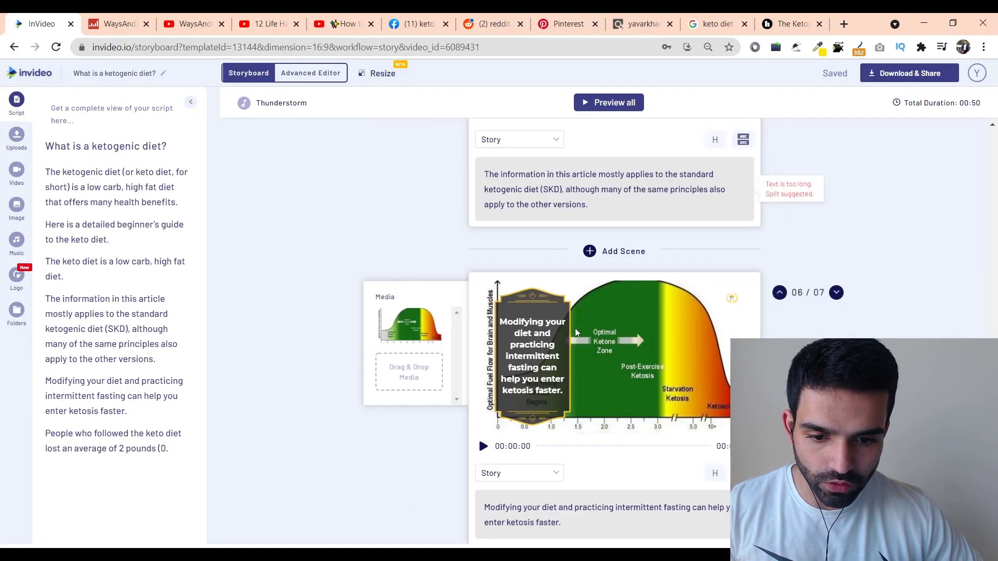
scroll(575, 328, "up", 3)
scroll(527, 296, "up", 3)
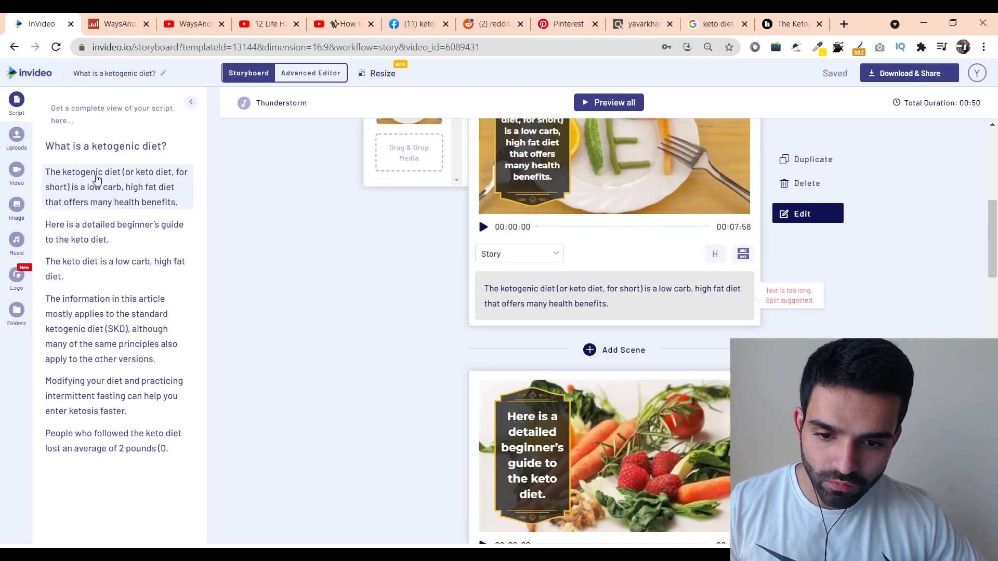
scroll(396, 213, "up", 2)
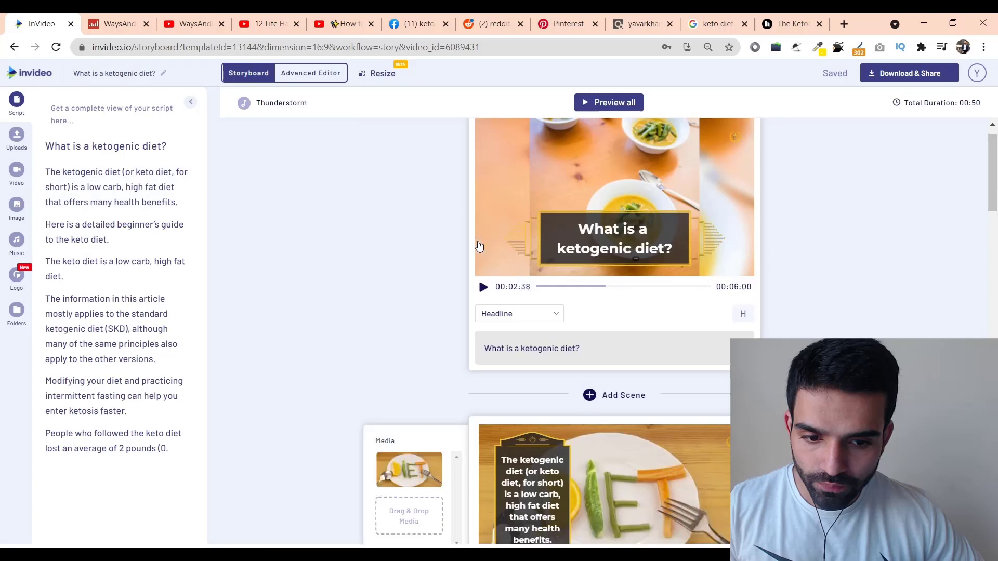
scroll(397, 213, "down", 4)
scroll(874, 148, "up", 3)
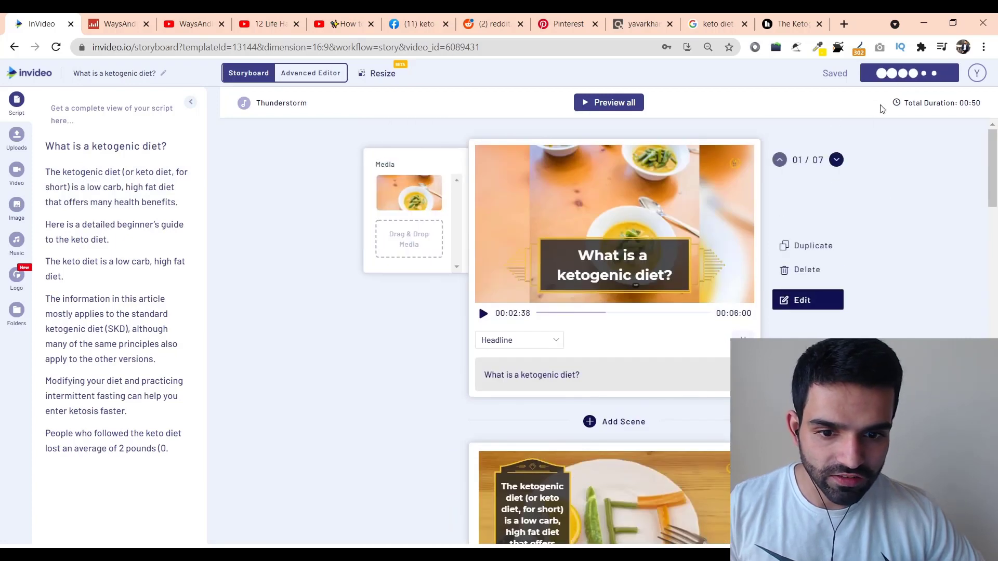
- Export the 'What is a ketogenic diet?' video at 1080p
left_click(874, 73)
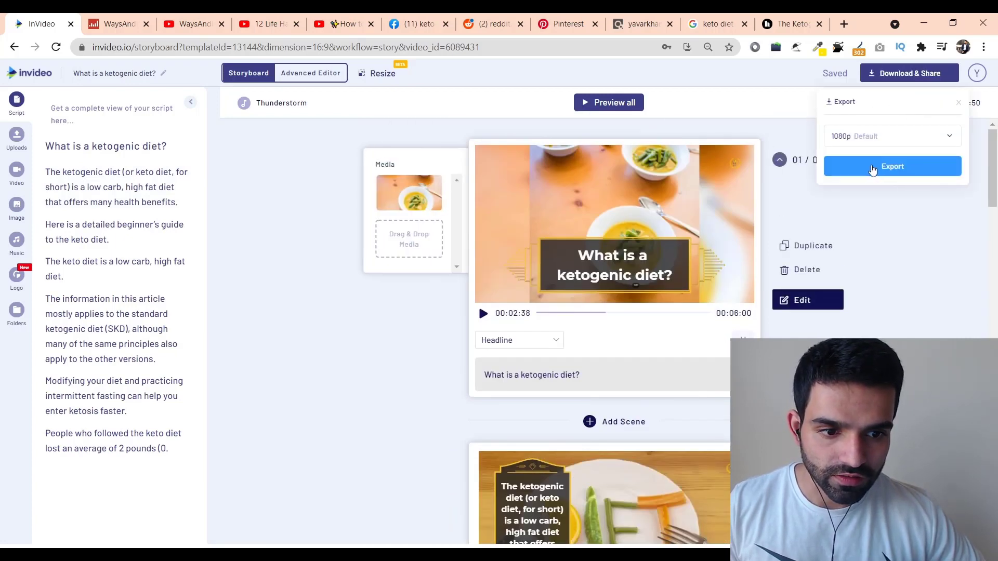
left_click(871, 169)
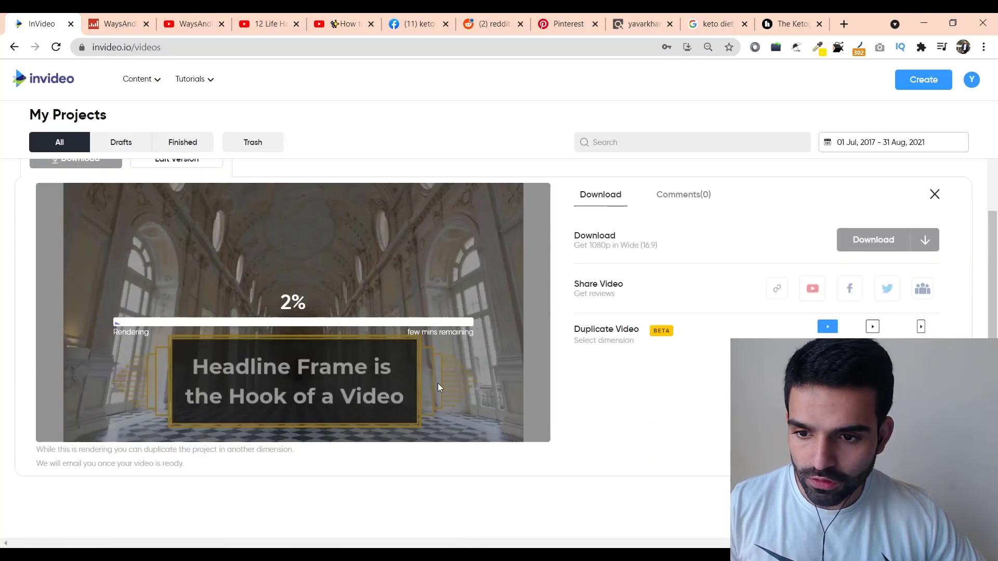
scroll(399, 327, "up", 3)
- Highlight the two affiliate links in the 'How to do Numerology Reading?' video description
left_click(194, 24)
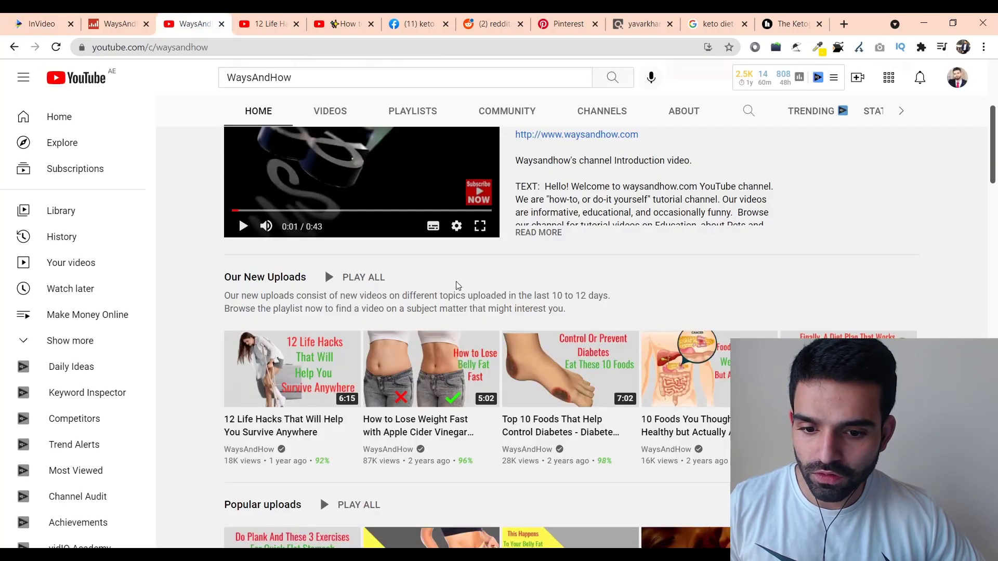
left_click(275, 29)
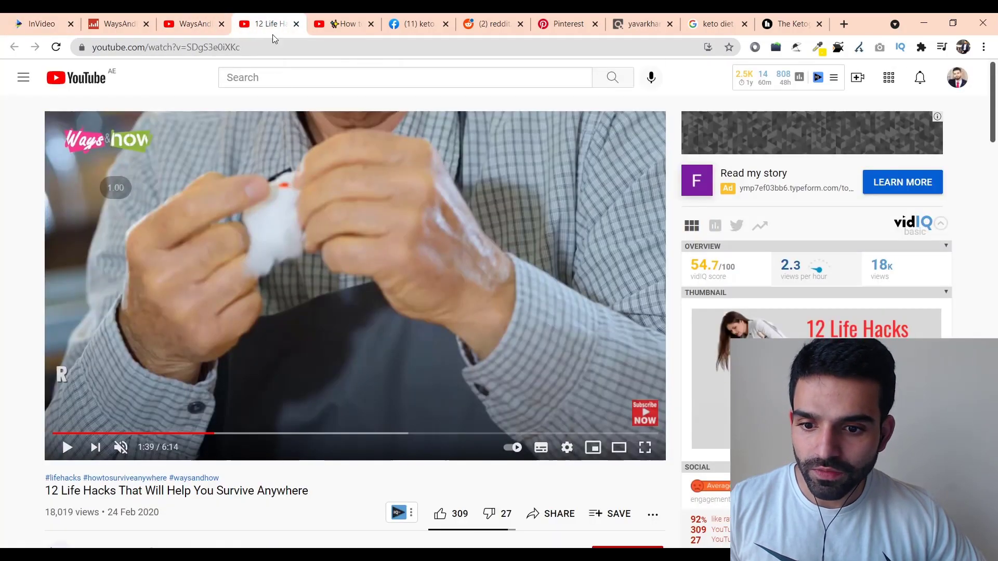
left_click(332, 23)
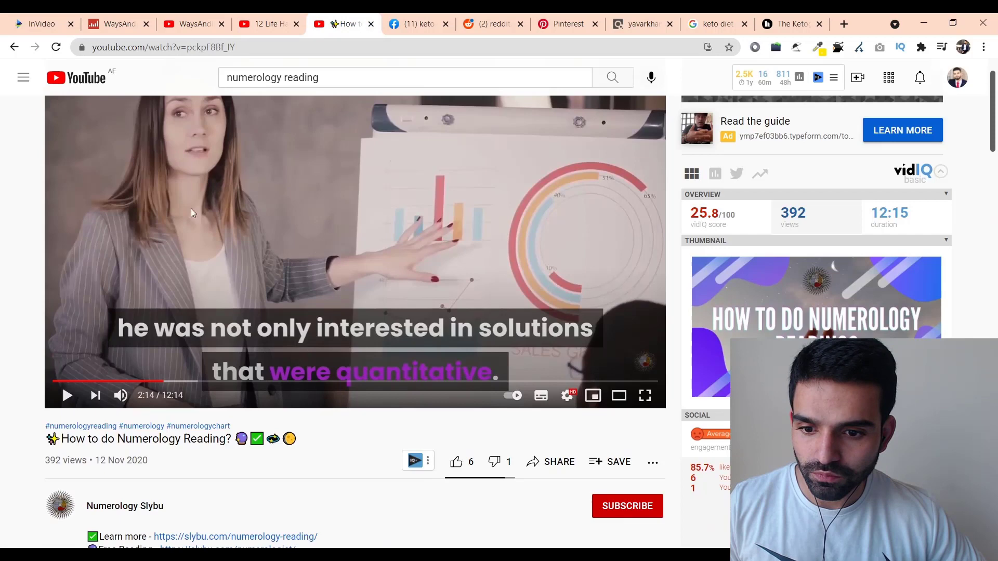
scroll(233, 236, "down", 2)
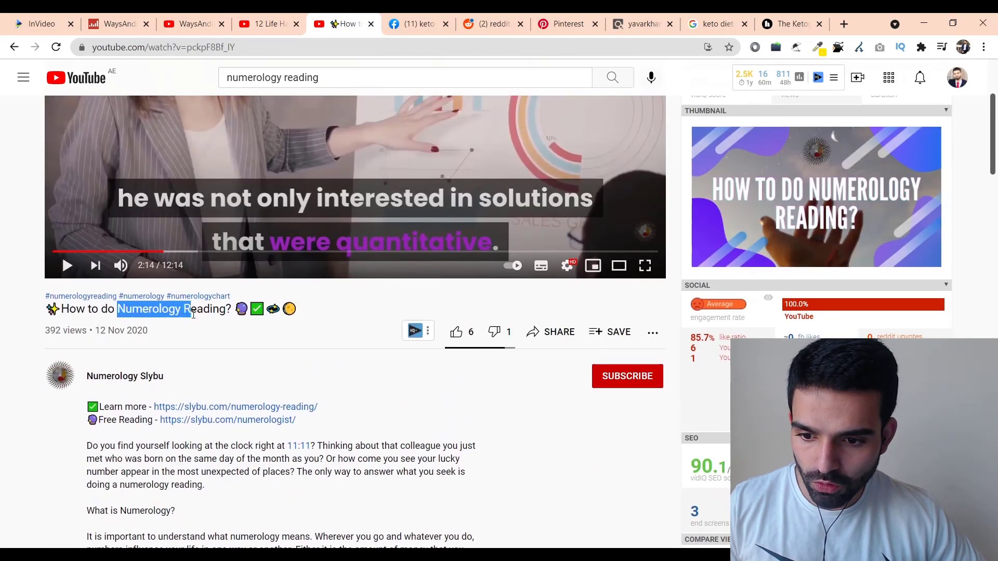
scroll(209, 327, "down", 2)
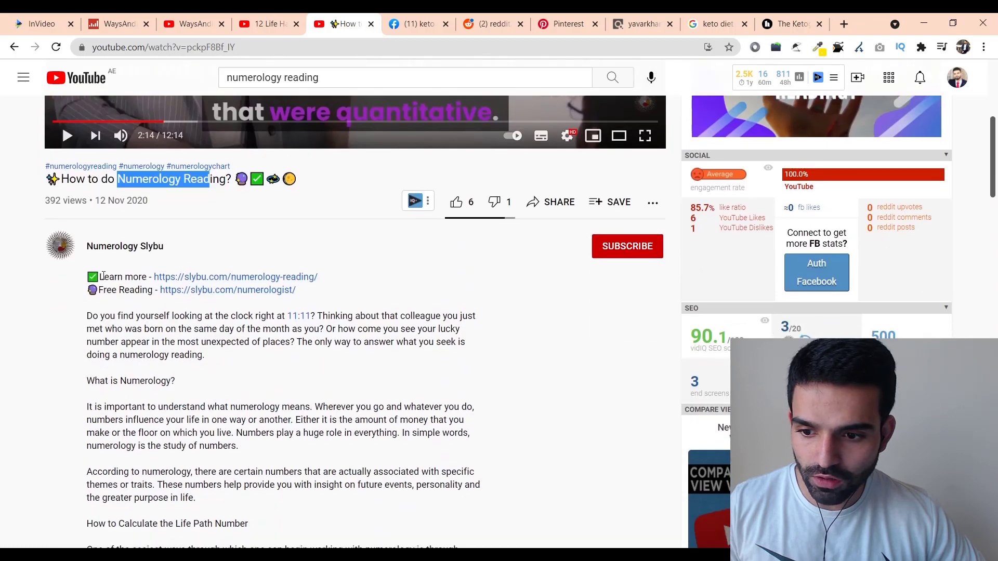
left_click_drag(152, 278, 195, 290)
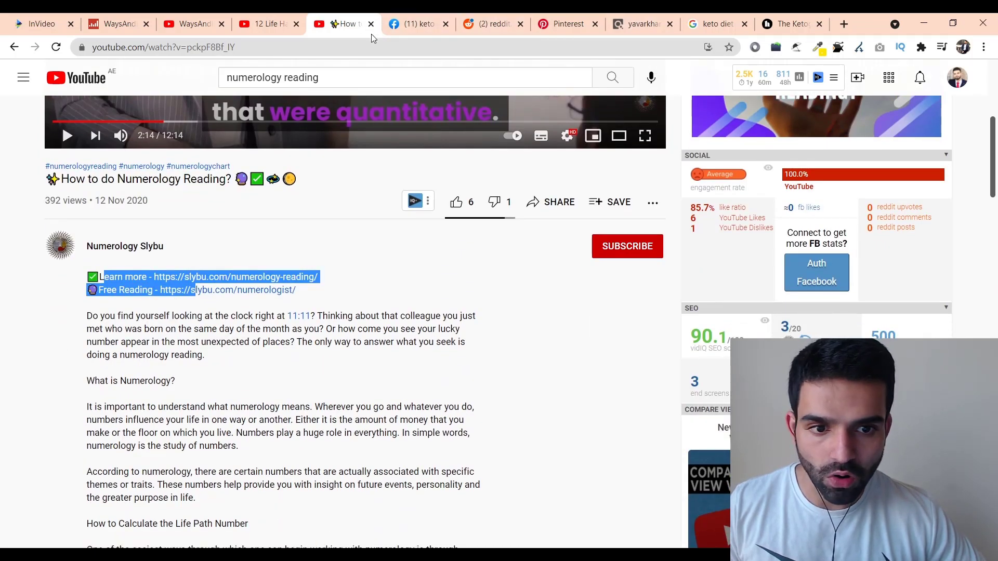
- Browse ClickBank offers down to Numerologist.com ($10.86 per conversion), then revisit the numerology video
left_click(635, 23)
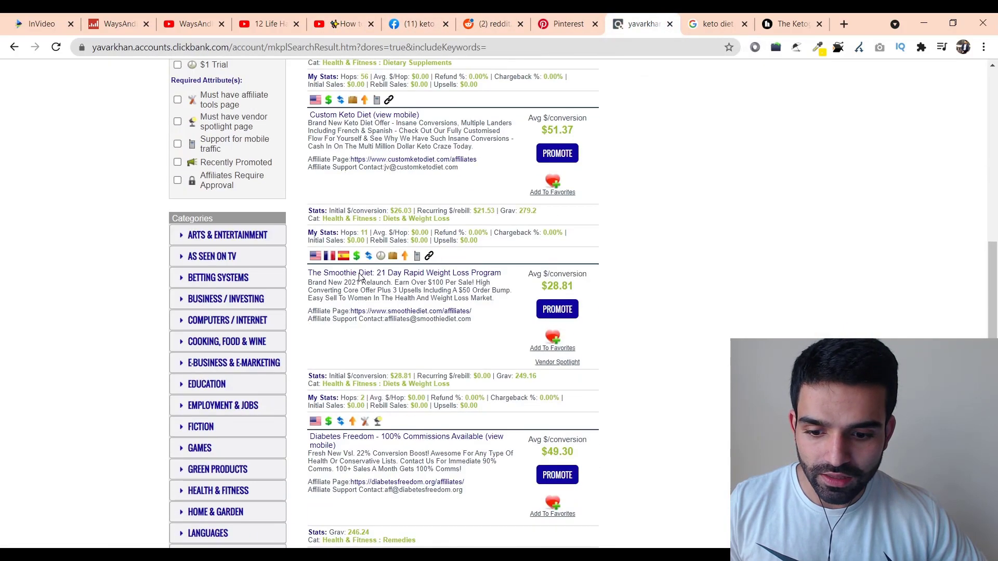
scroll(503, 380, "down", 3)
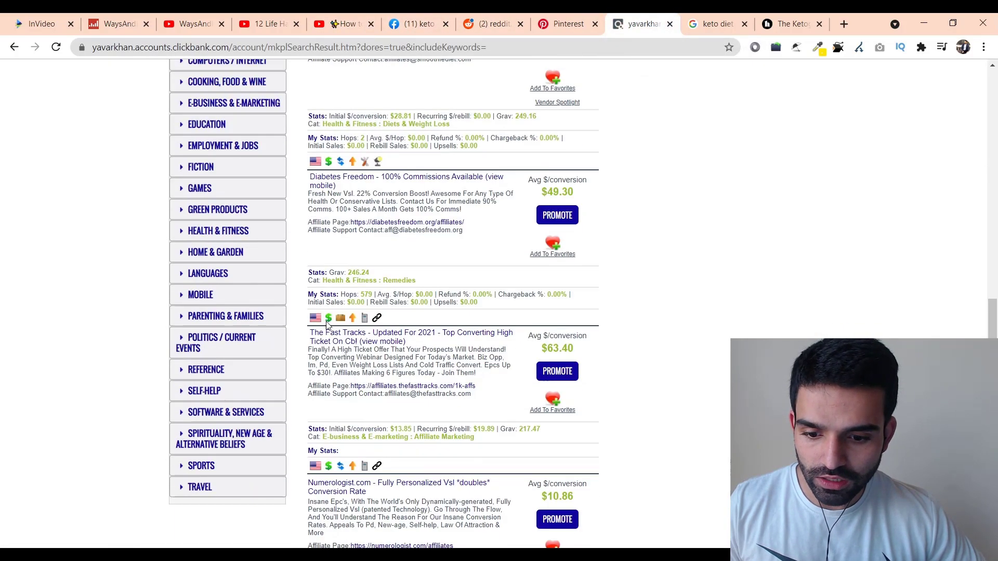
scroll(328, 325, "down", 2)
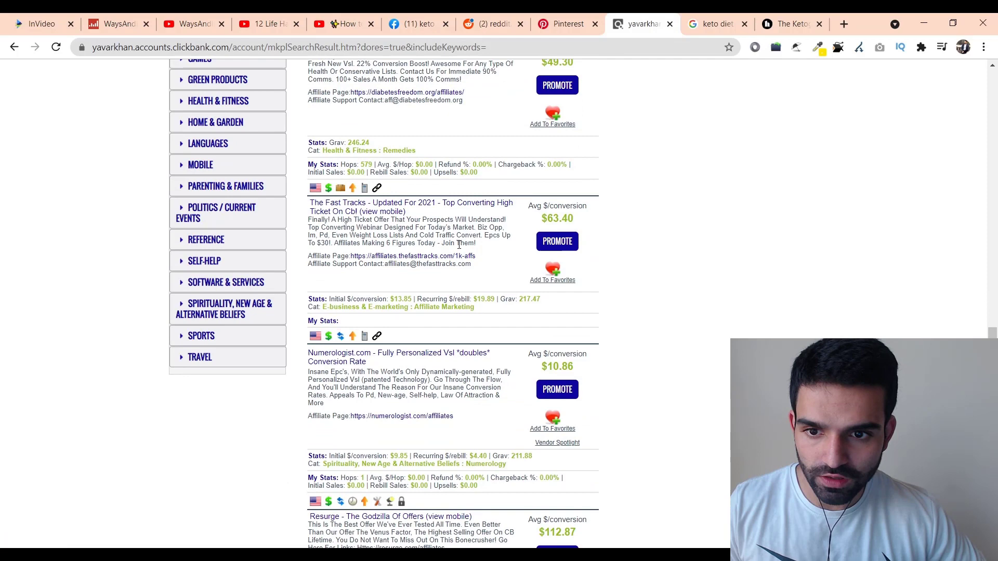
left_click(265, 24)
left_click(343, 24)
scroll(215, 243, "up", 4)
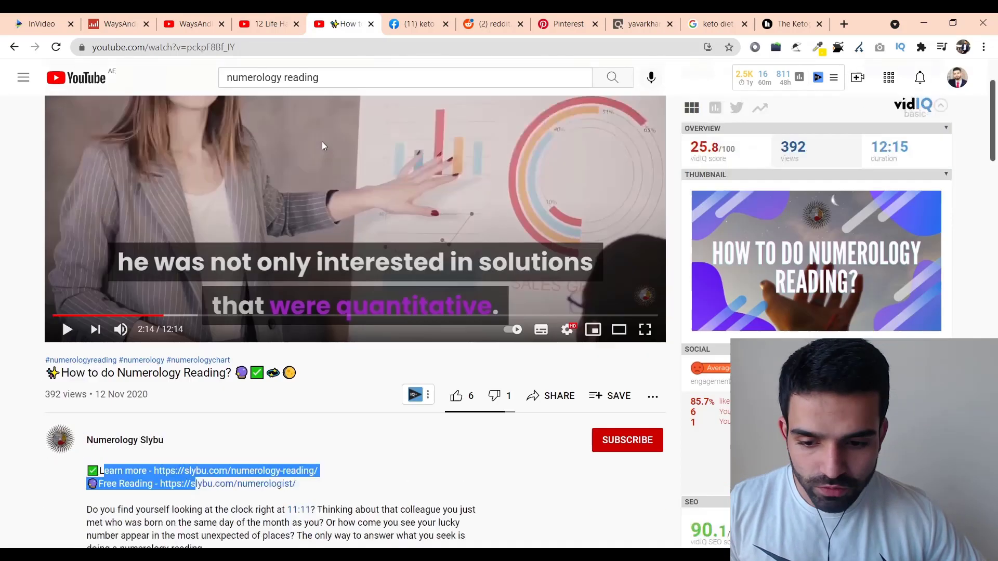
scroll(323, 146, "down", 2)
scroll(117, 264, "down", 3)
scroll(118, 263, "up", 5)
scroll(244, 327, "down", 5)
scroll(245, 313, "down", 5)
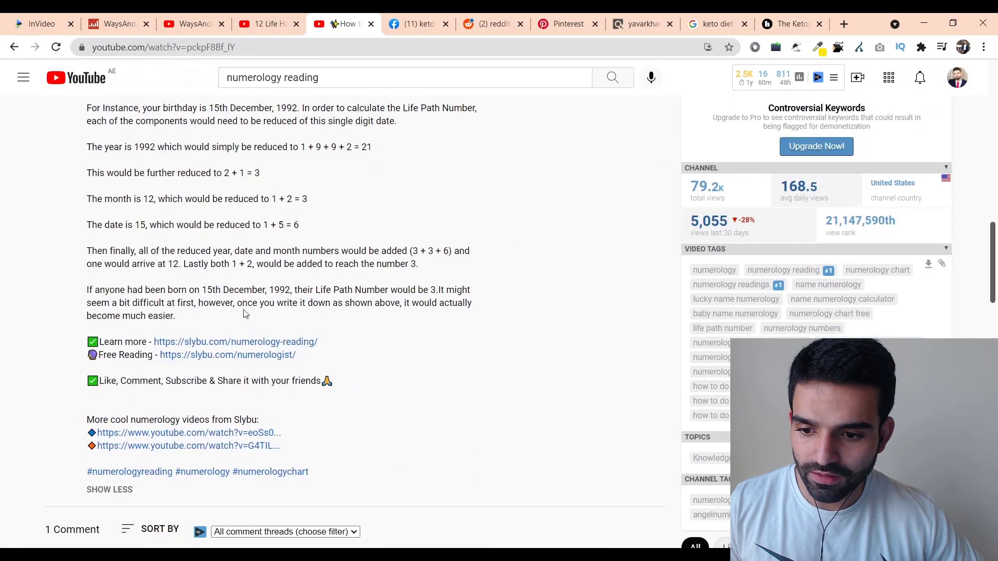
- Check the keto video's render at 12%, then browse Facebook, Reddit communities and Pinterest keto results
left_click(32, 22)
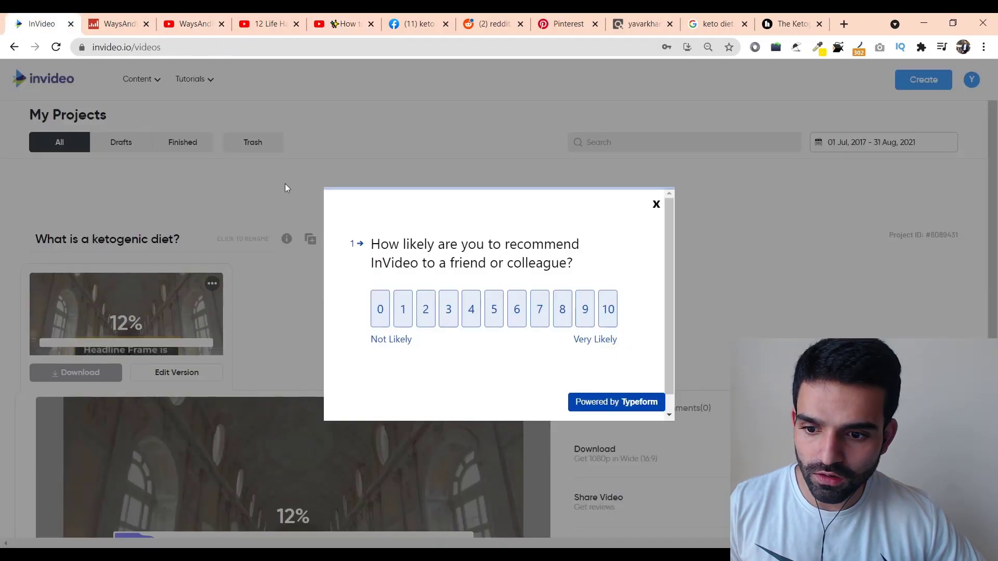
left_click(327, 22)
left_click(413, 23)
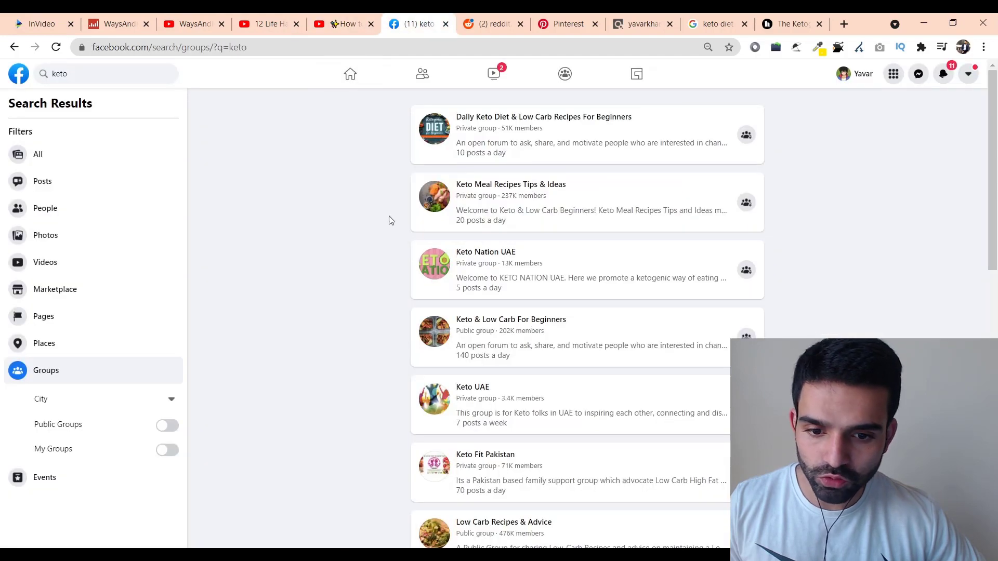
scroll(488, 164, "down", 3)
scroll(499, 164, "up", 3)
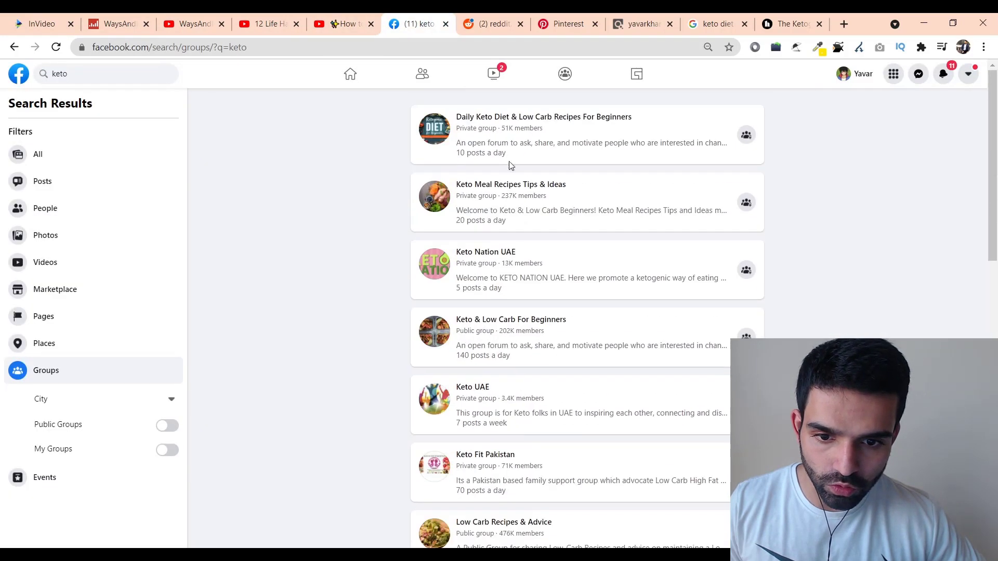
left_click(491, 23)
scroll(330, 488, "down", 5)
scroll(153, 197, "up", 5)
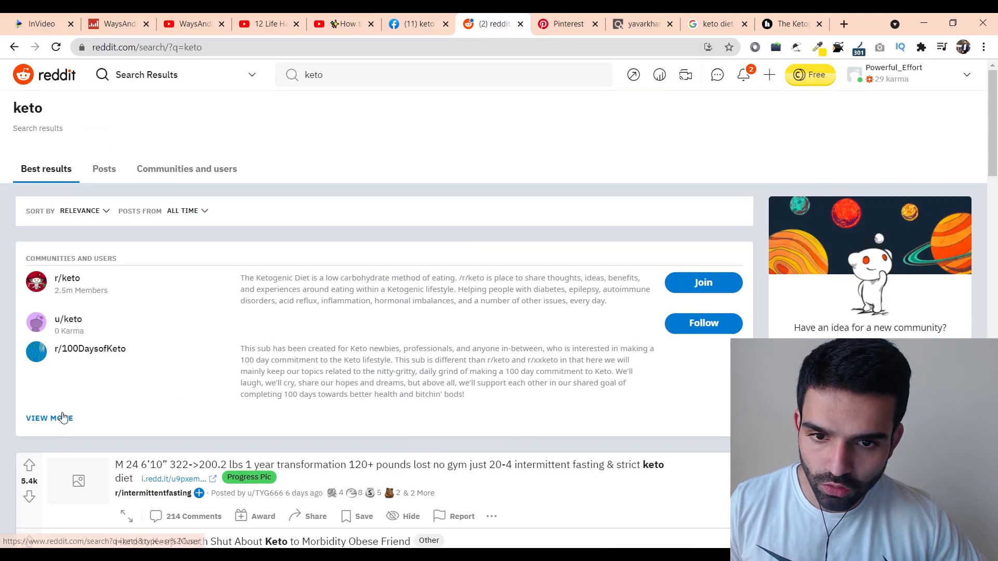
left_click(63, 419)
left_click(568, 23)
scroll(397, 244, "down", 4)
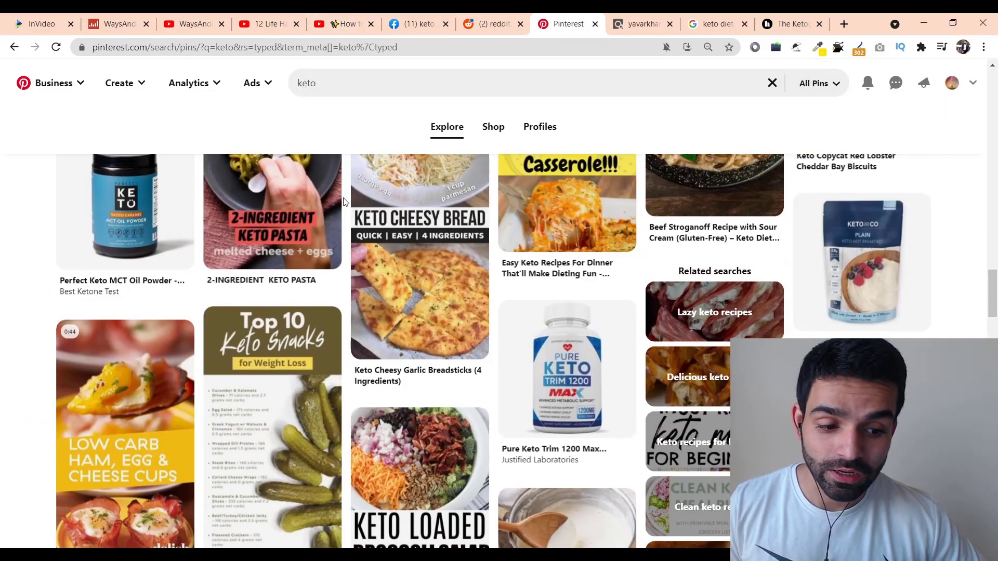
scroll(341, 209, "up", 5)
scroll(340, 210, "up", 3)
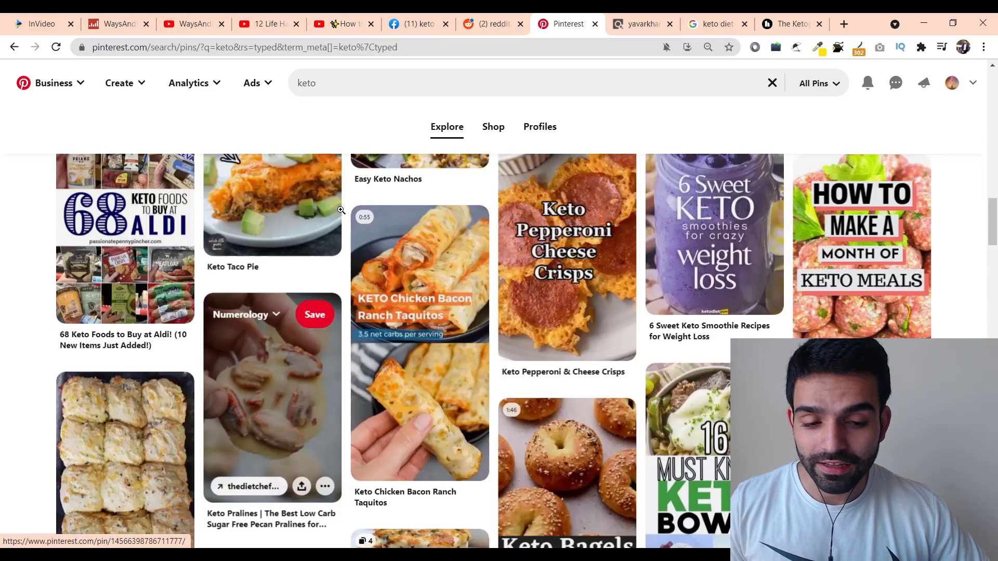
scroll(341, 210, "up", 3)
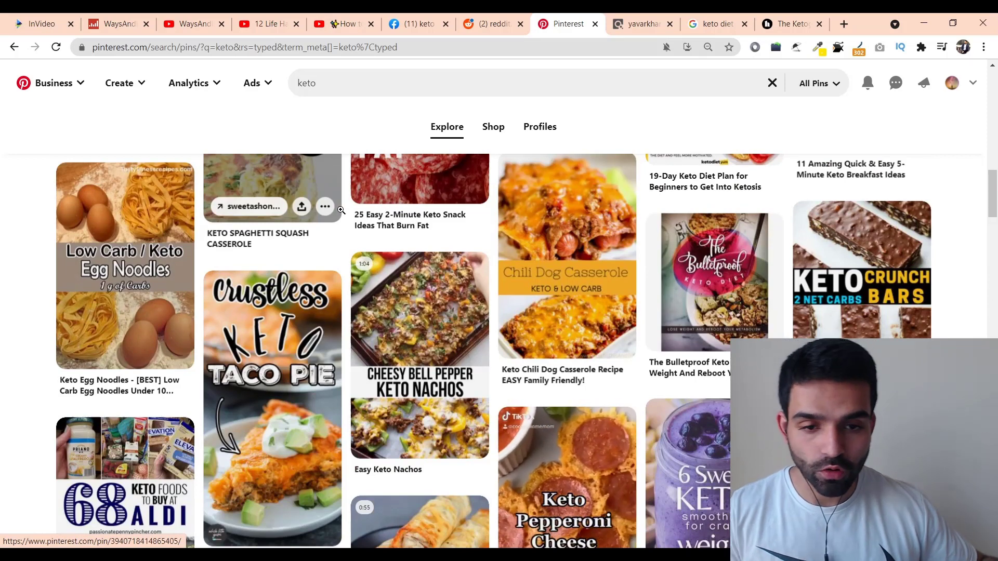